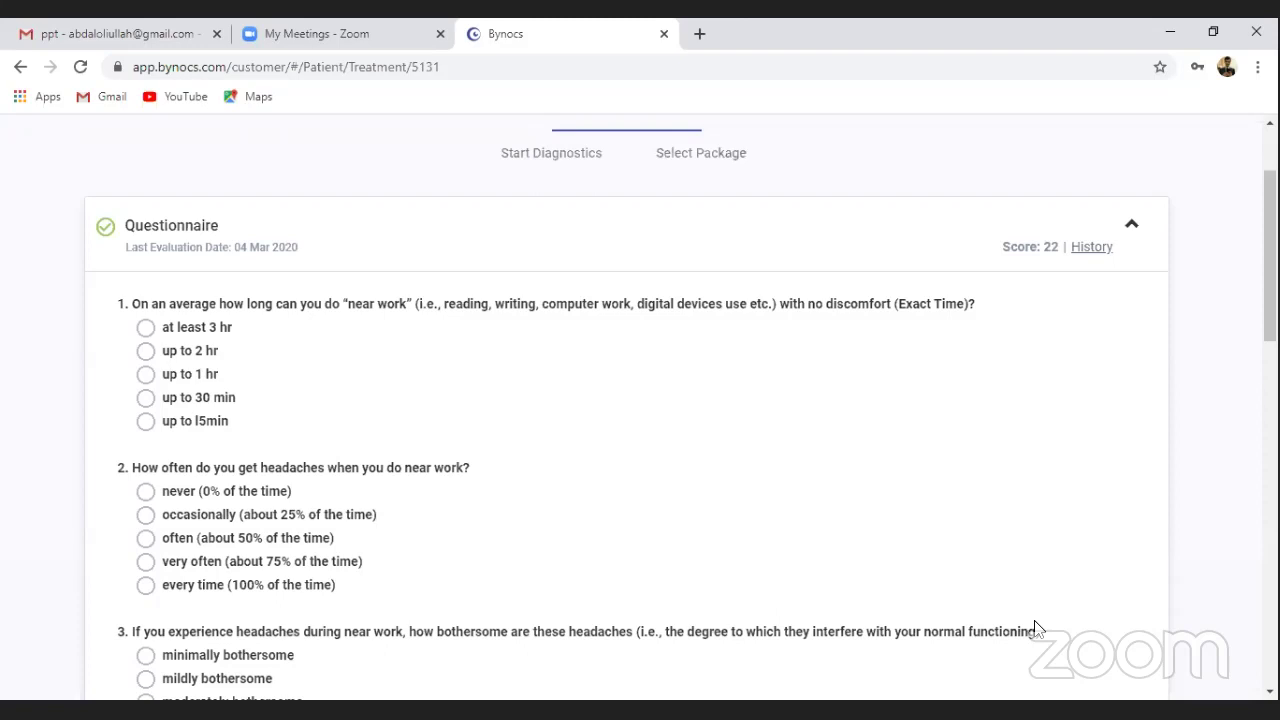
- Scroll to question 1 on comfortable near-work time and answer 'up to 1 hr'
{"action": "scroll", "coordinate": [797, 217], "scroll_direction": "down", "scroll_amount": 1}
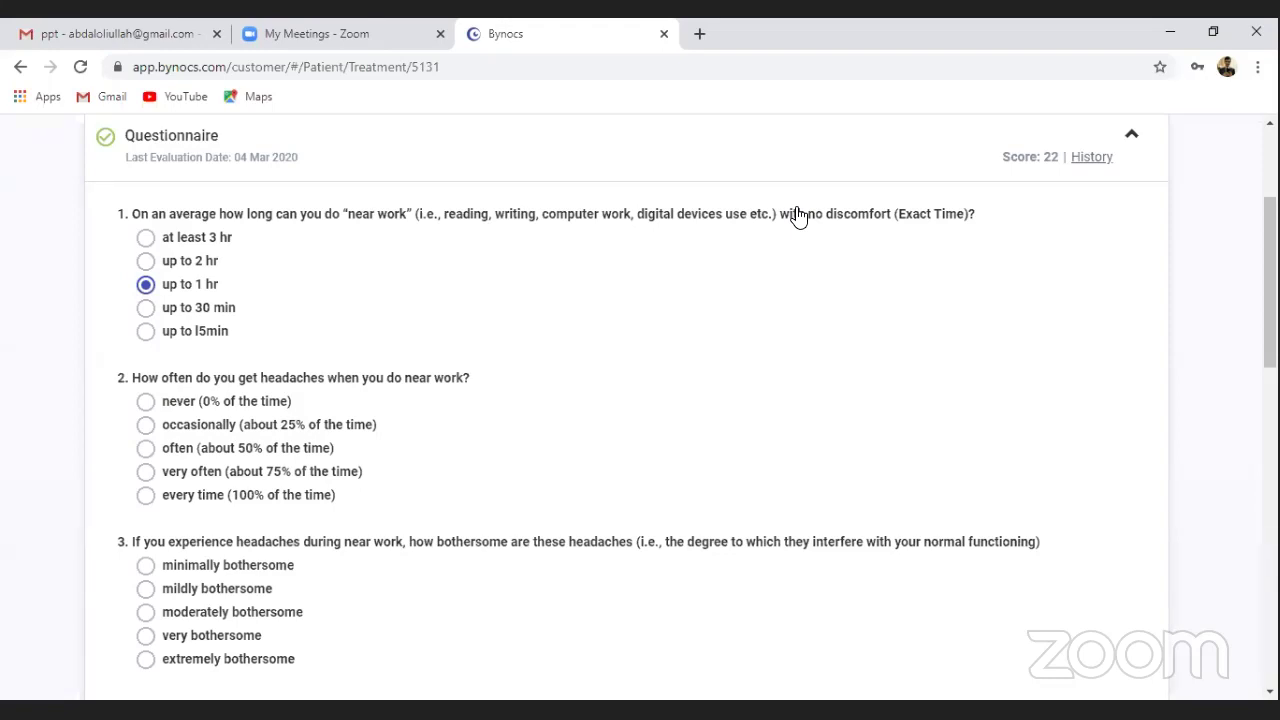
- Answer question 2 'very often (about 75%)' and question 4 'occasionally'
{"action": "left_click", "coordinate": [145, 471]}
{"action": "scroll", "coordinate": [797, 215], "scroll_direction": "down", "scroll_amount": 2}
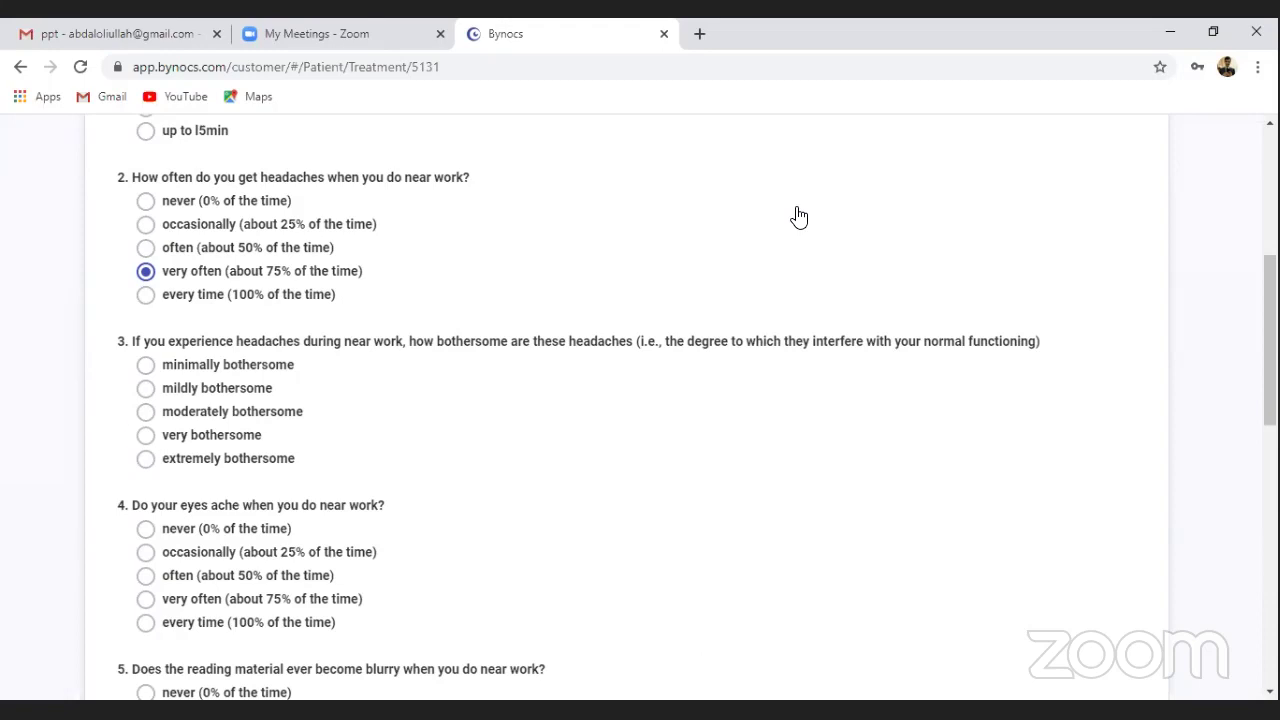
{"action": "scroll", "coordinate": [799, 217], "scroll_direction": "down", "scroll_amount": 2}
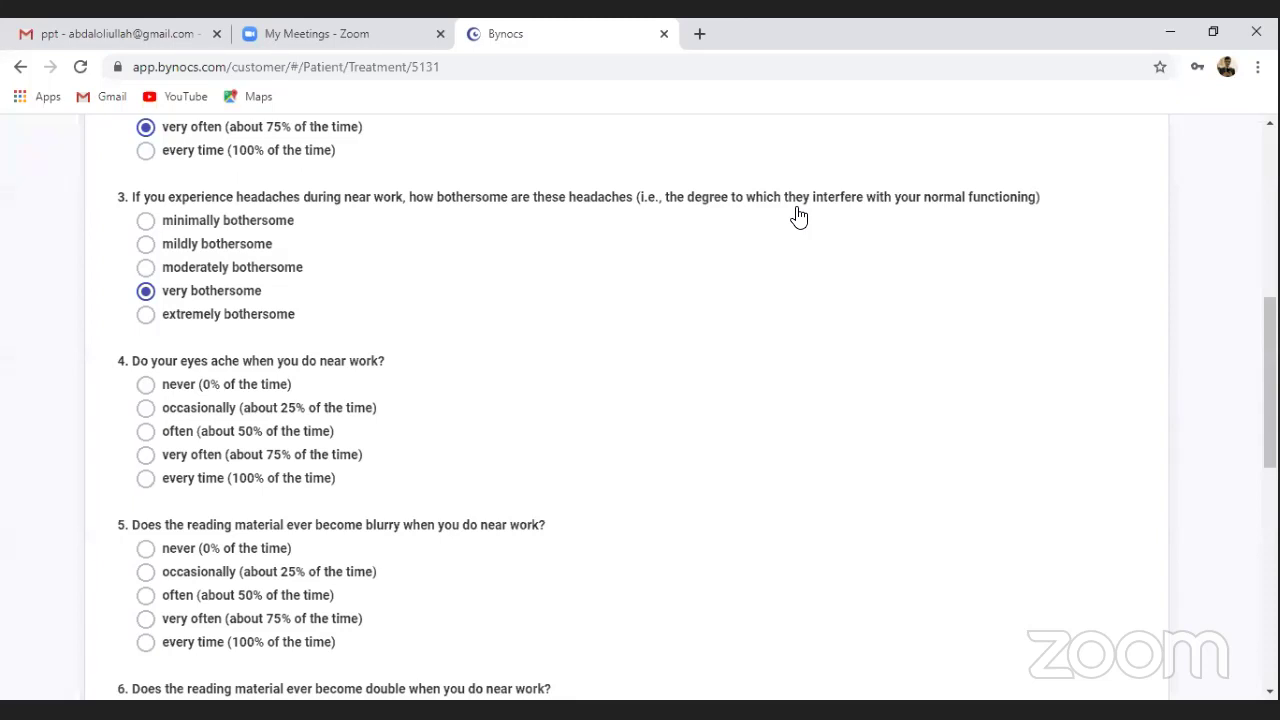
{"action": "key", "text": "Down"}
{"action": "scroll", "coordinate": [798, 217], "scroll_direction": "down", "scroll_amount": 1}
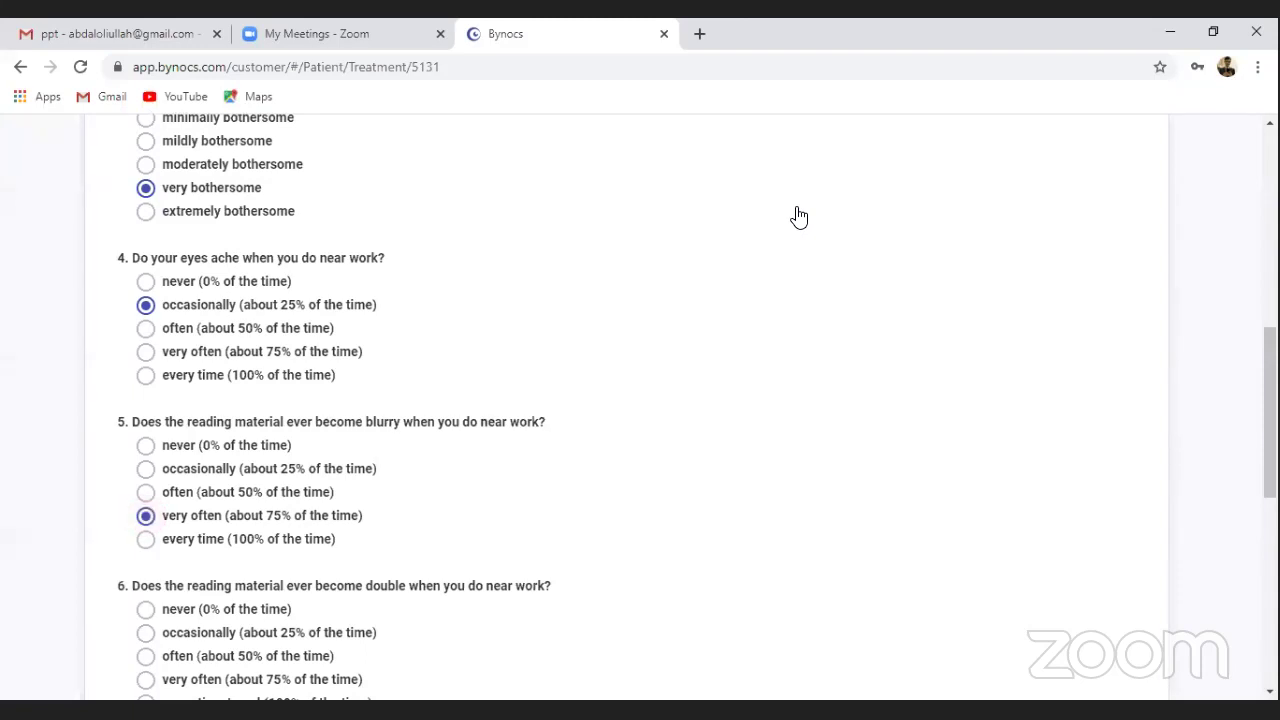
{"action": "scroll", "coordinate": [799, 217], "scroll_direction": "down", "scroll_amount": 1}
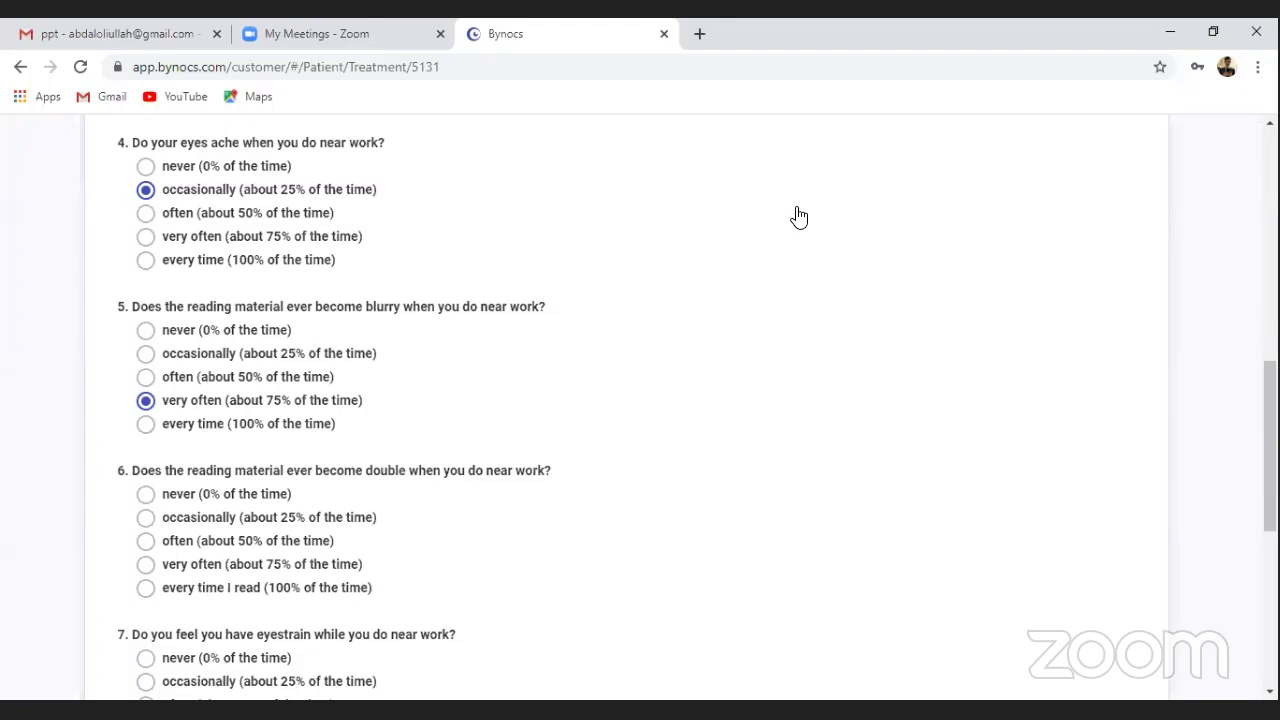
{"action": "scroll", "coordinate": [798, 217], "scroll_direction": "down", "scroll_amount": 1}
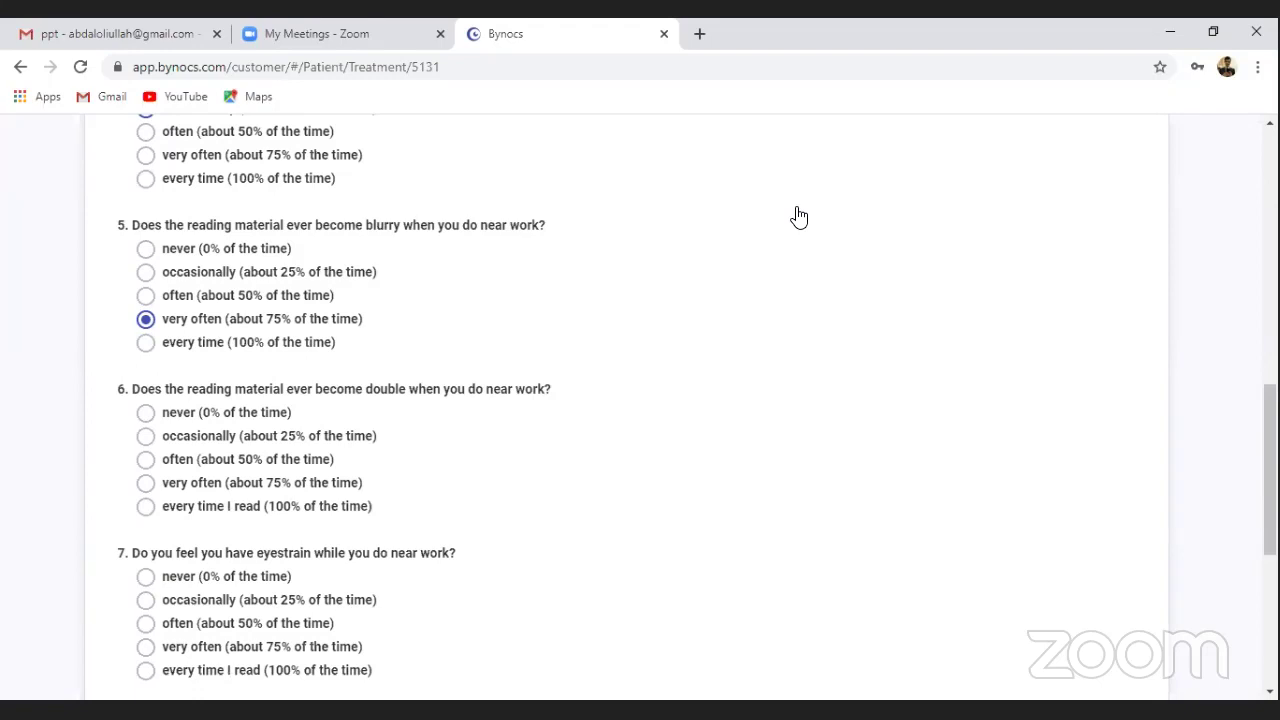
- Answer question 6 'never', question 7 'often (about 50%)' and question 8 'never'
{"action": "key", "text": "Tab"}
{"action": "key", "text": "space"}
{"action": "scroll", "coordinate": [709, 227], "scroll_direction": "down", "scroll_amount": 2}
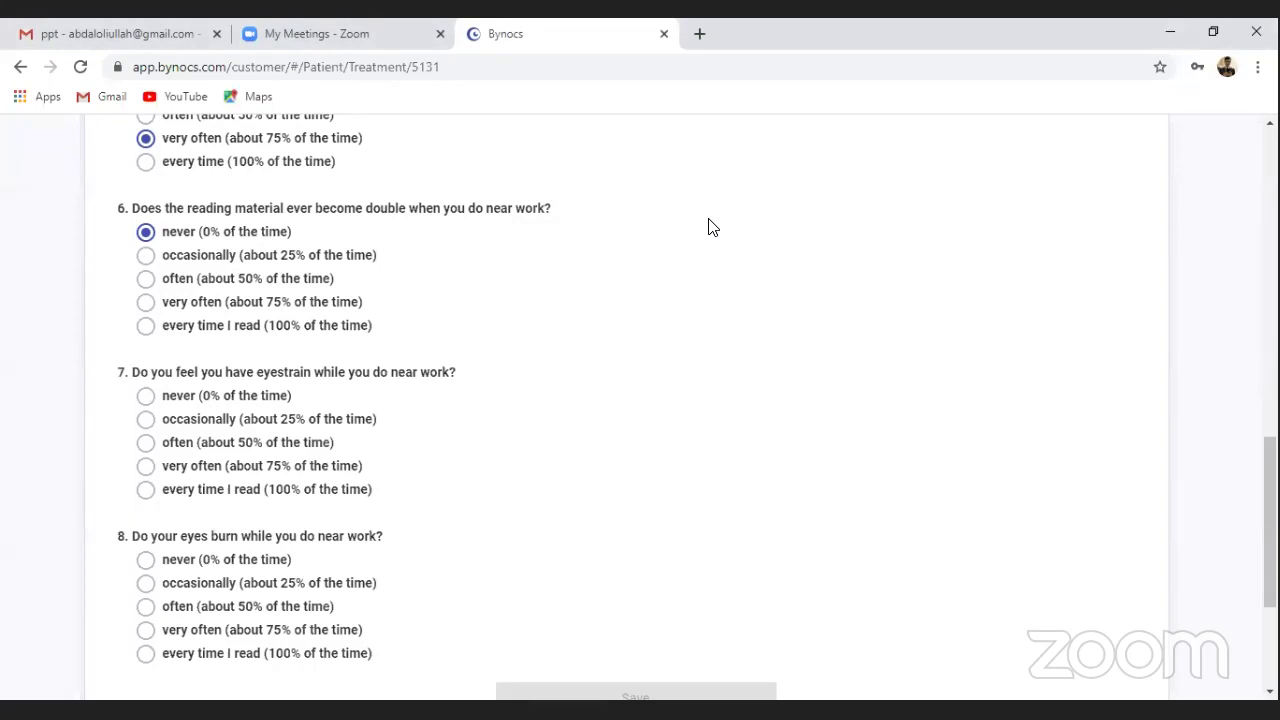
{"action": "key", "text": "Tab"}
{"action": "key", "text": "Down"}
{"action": "key", "text": "Down"}
{"action": "scroll", "coordinate": [709, 227], "scroll_direction": "down", "scroll_amount": 1}
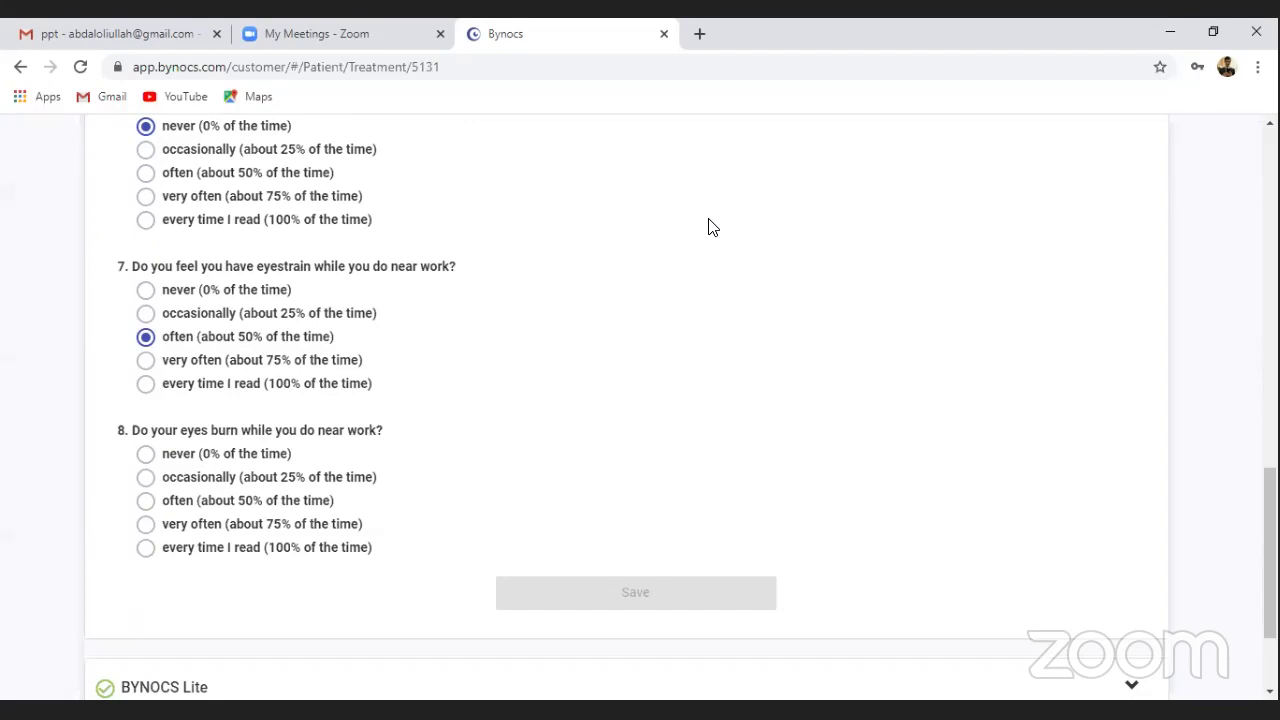
{"action": "key", "text": "Tab"}
{"action": "key", "text": "space"}
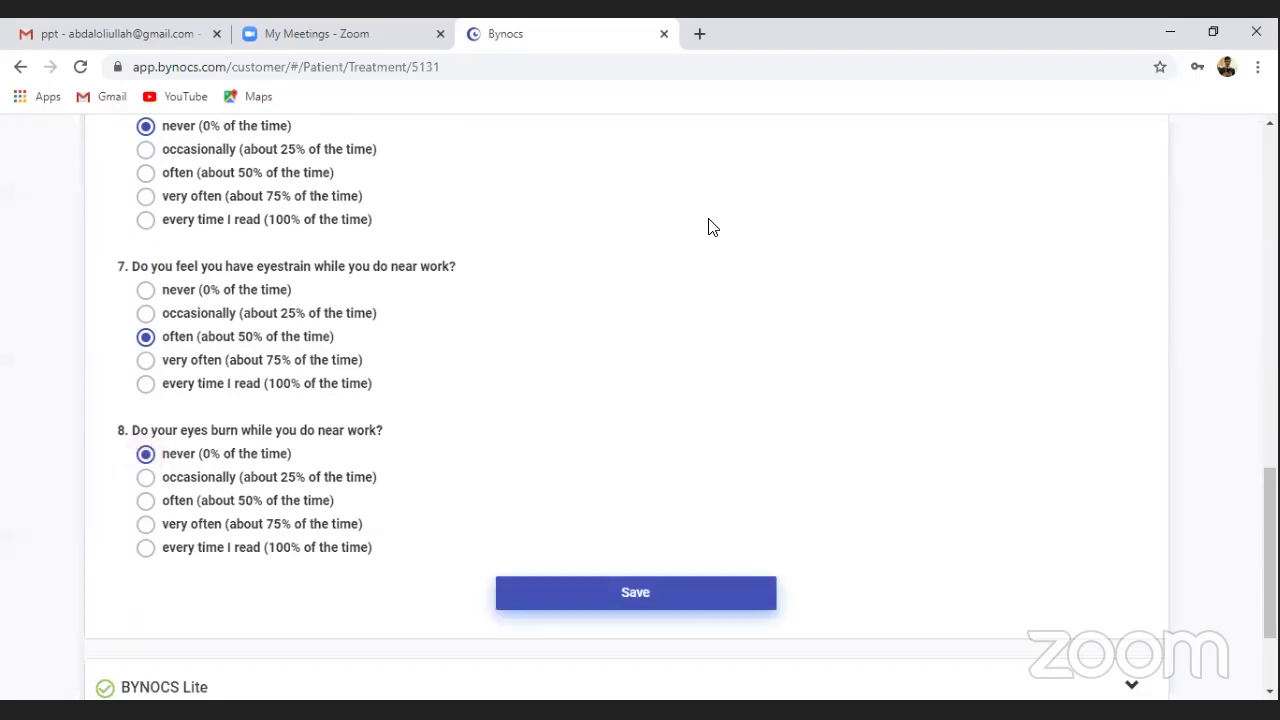
- Save the questionnaire so Diagnostics marks it completed with a score
{"action": "key", "text": "Return"}
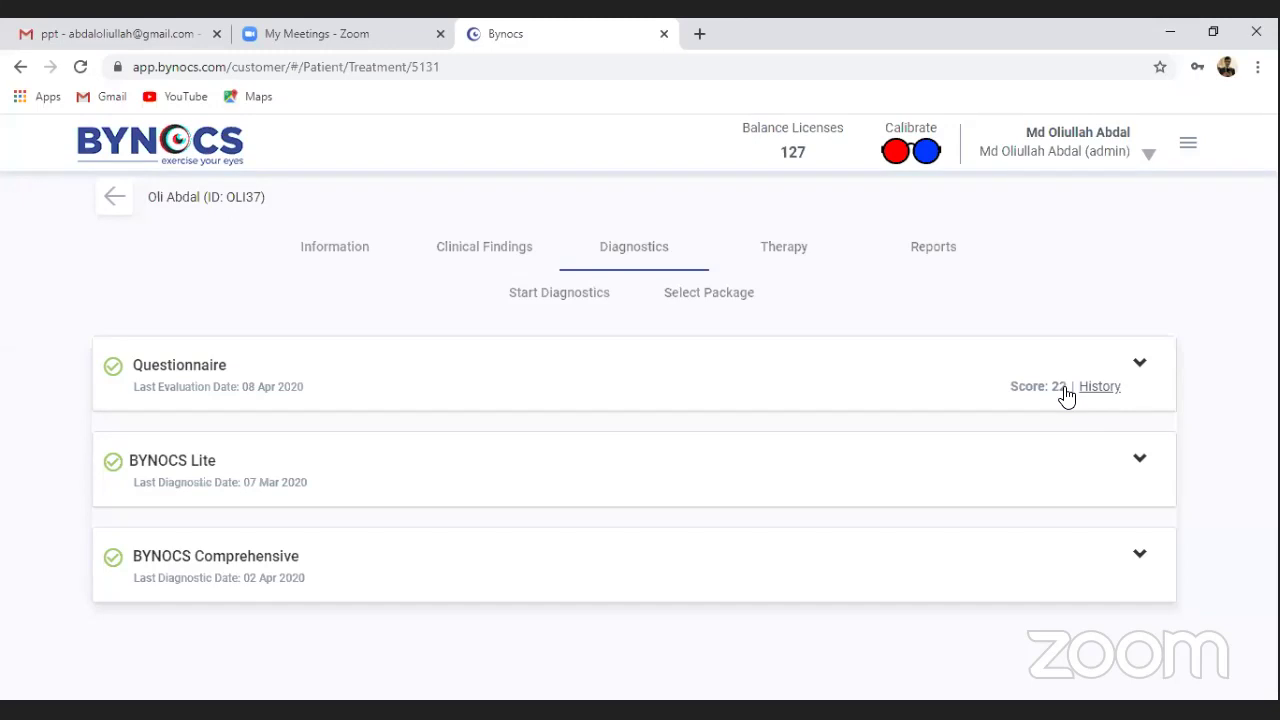
- Expand BYNOCS Lite to list Heterophoria, Accommodation Functions and Fusional Vergence tests
{"action": "left_click", "coordinate": [1037, 463]}
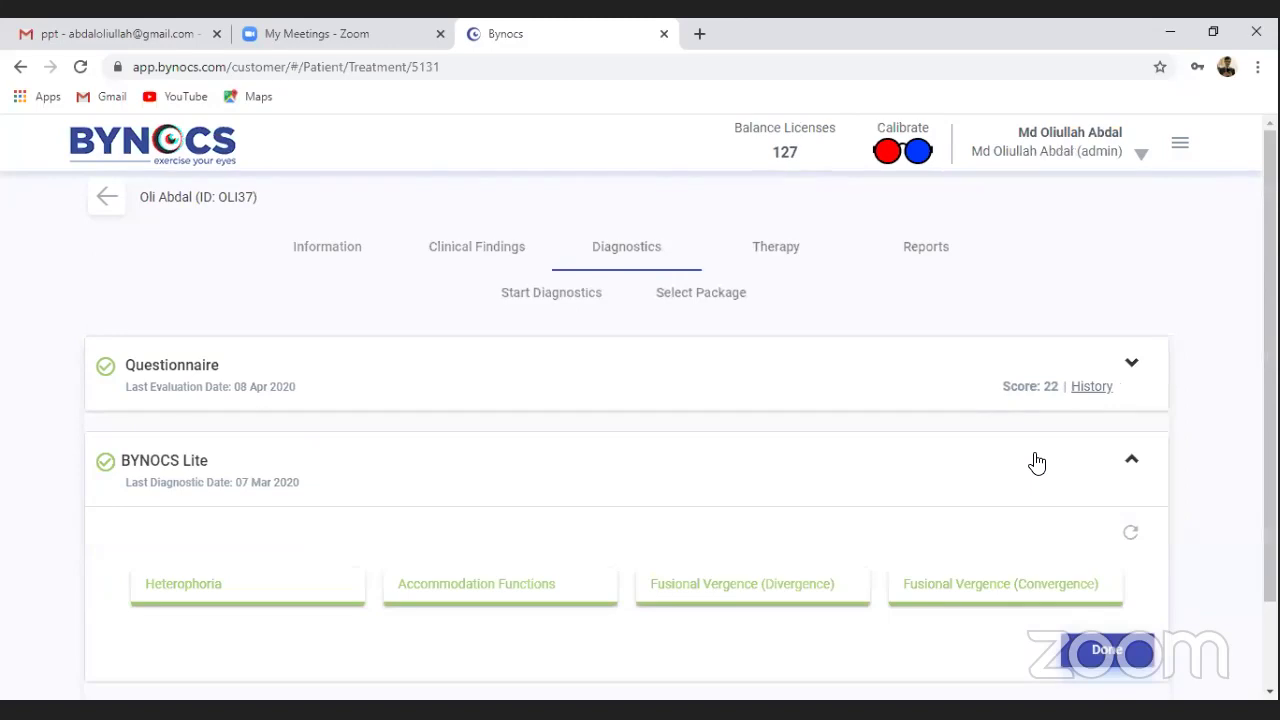
{"action": "scroll", "coordinate": [1033, 460], "scroll_direction": "down", "scroll_amount": 1}
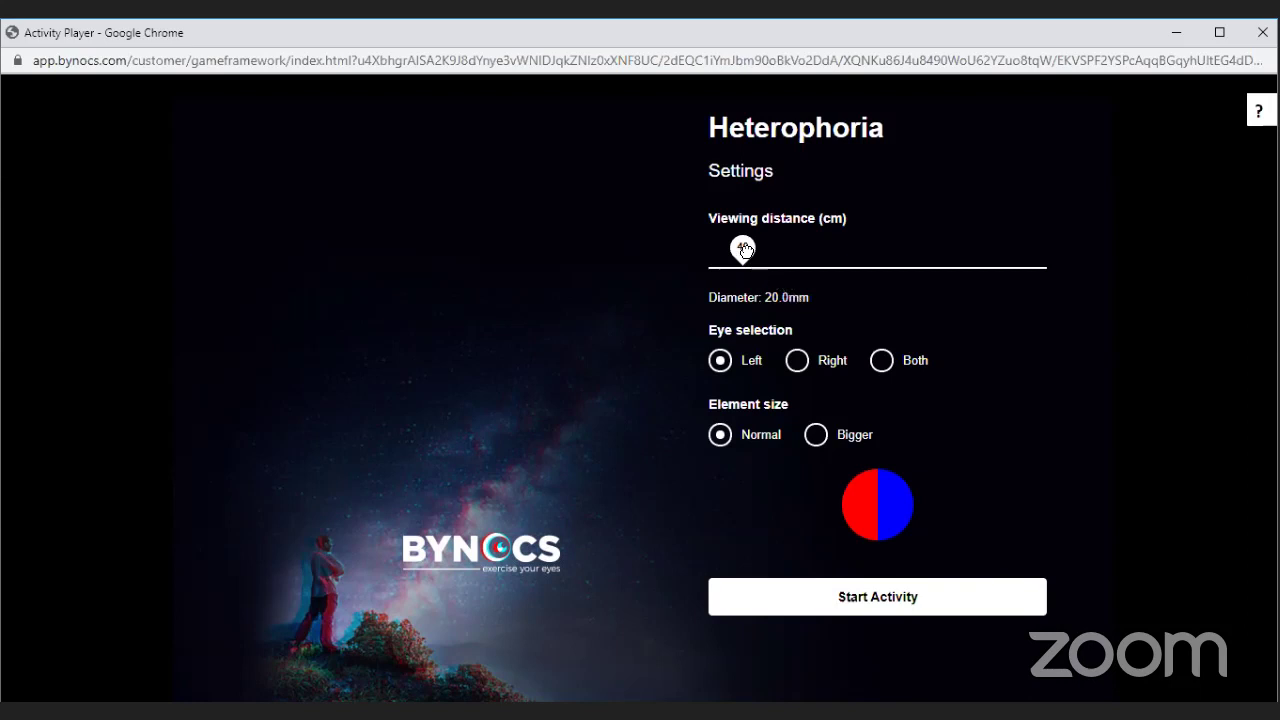
- Set the Heterophoria viewing distance slider to 61 cm, giving a 22.5 mm circle
{"action": "mouse_move", "coordinate": [764, 258]}
{"action": "left_mouse_down"}
{"action": "mouse_move", "coordinate": [894, 263]}
{"action": "mouse_move", "coordinate": [837, 249]}
{"action": "mouse_move", "coordinate": [1060, 245]}
{"action": "left_mouse_up"}
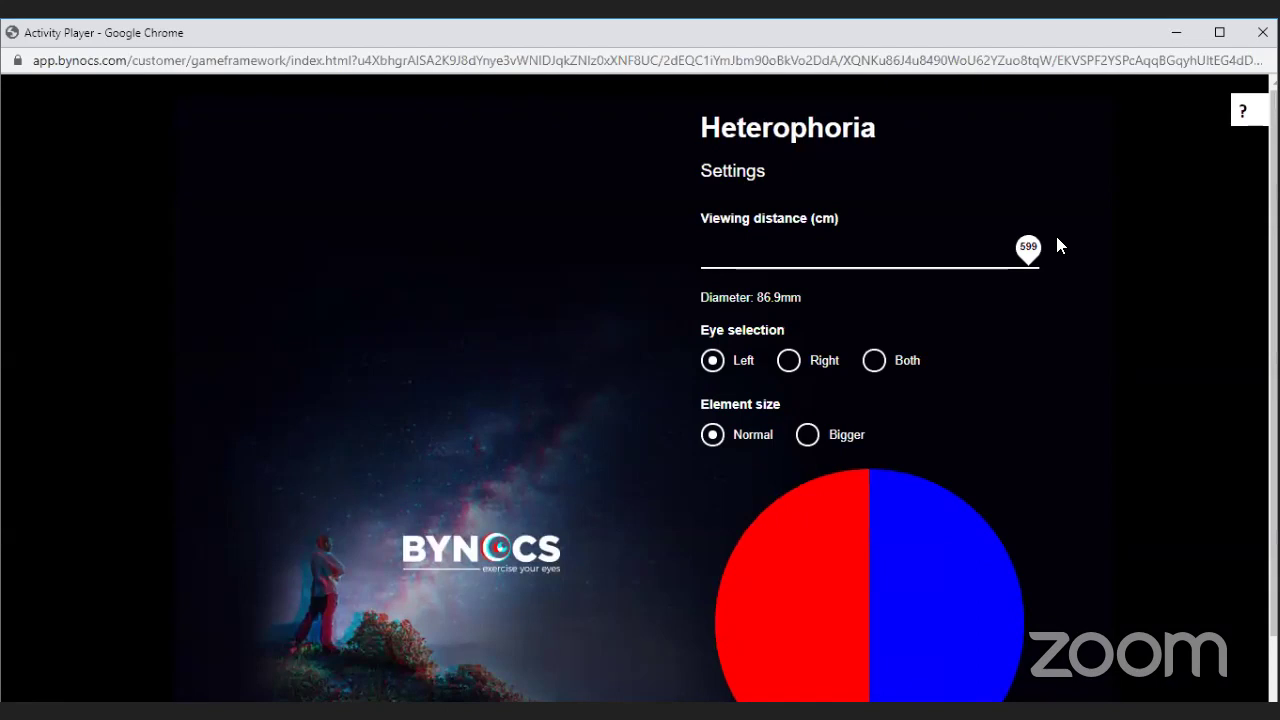
{"action": "left_click_drag", "start_coordinate": [1030, 248], "coordinate": [753, 263]}
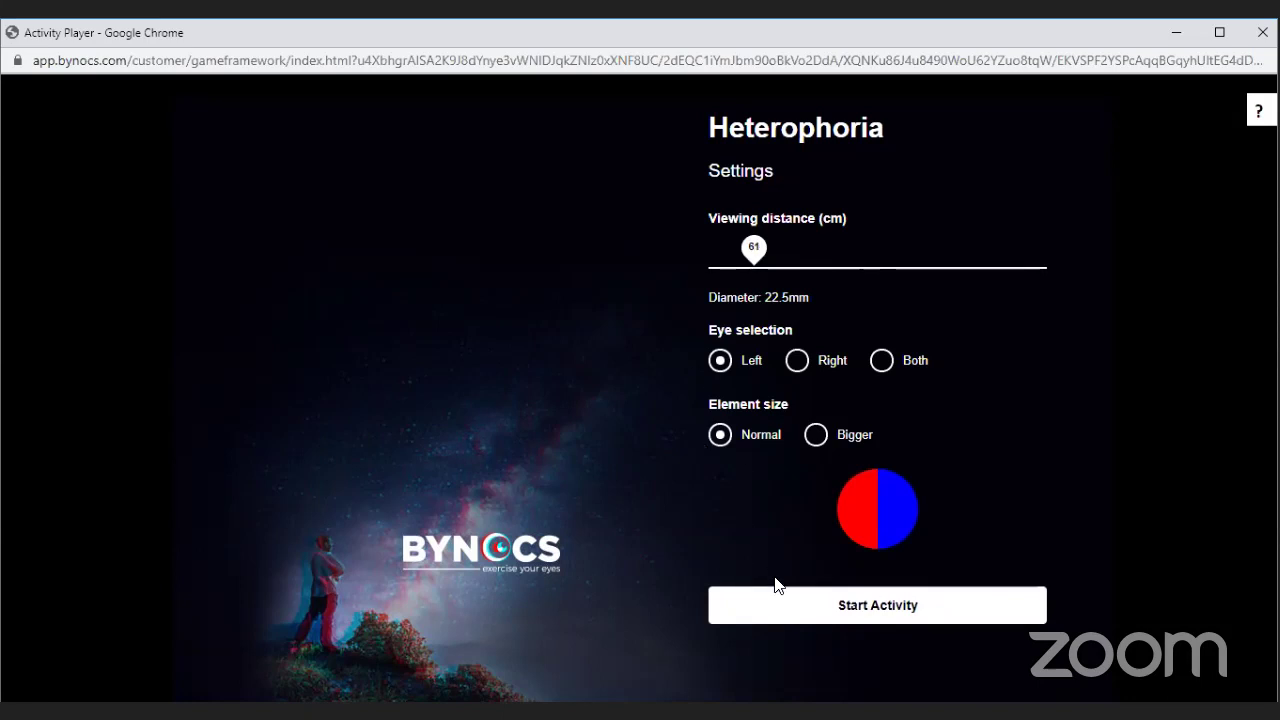
- Start Heterophoria, align the blue half-circle level with the red, and finish to show results
{"action": "left_click", "coordinate": [784, 607]}
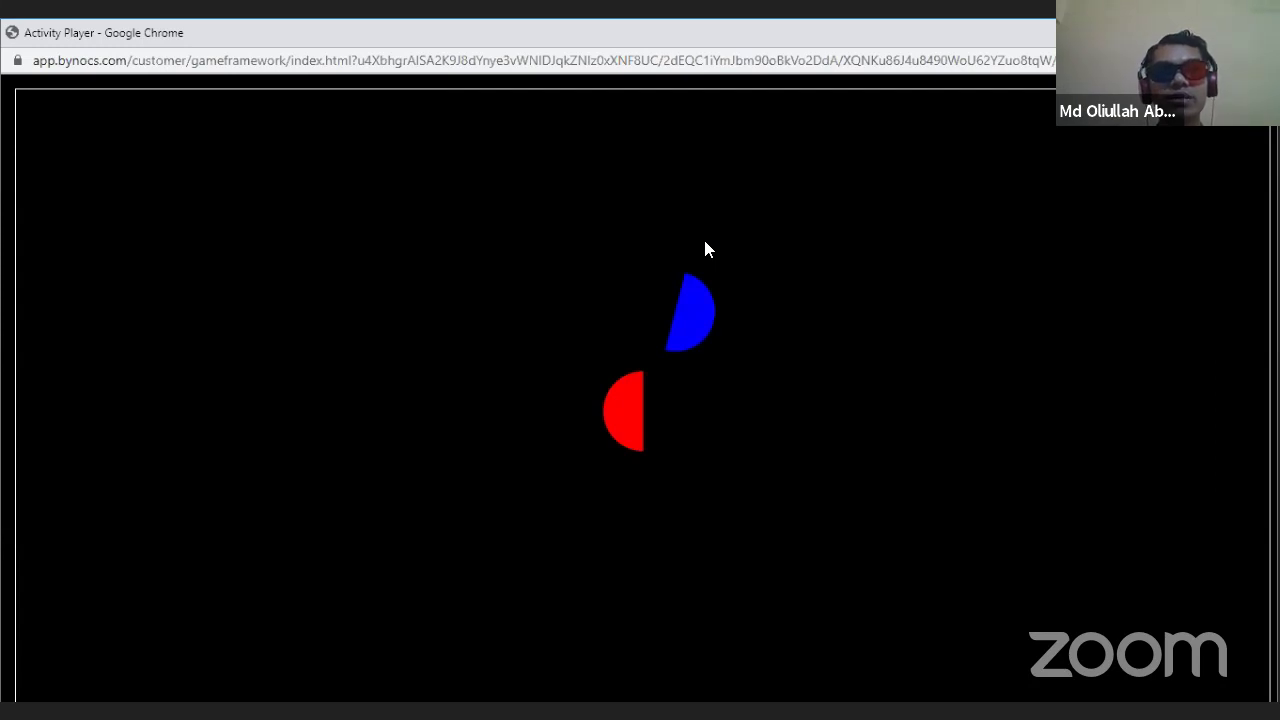
{"action": "key", "text": "Down"}
{"action": "key", "text": "Down"}
{"action": "key", "text": "Down"}
{"action": "key", "text": "Down"}
{"action": "key", "text": "Down"}
{"action": "key", "text": "Down"}
{"action": "key", "text": "Down"}
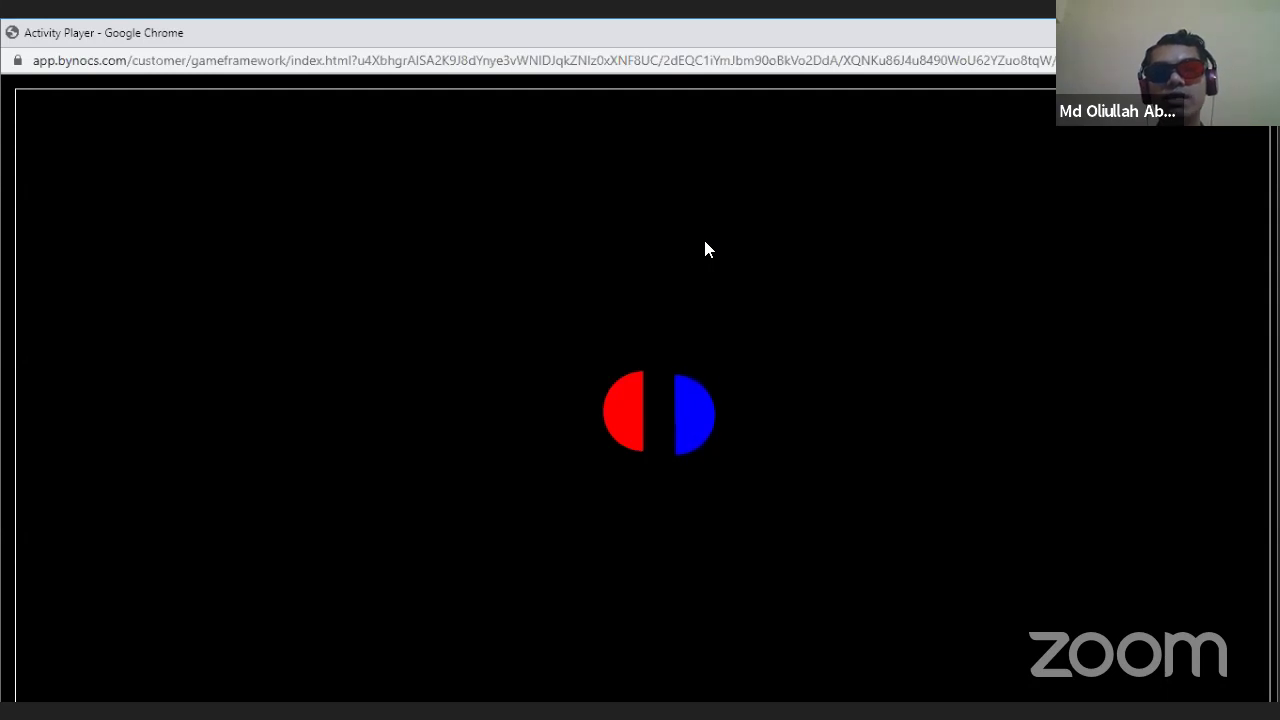
{"action": "key", "text": "Up"}
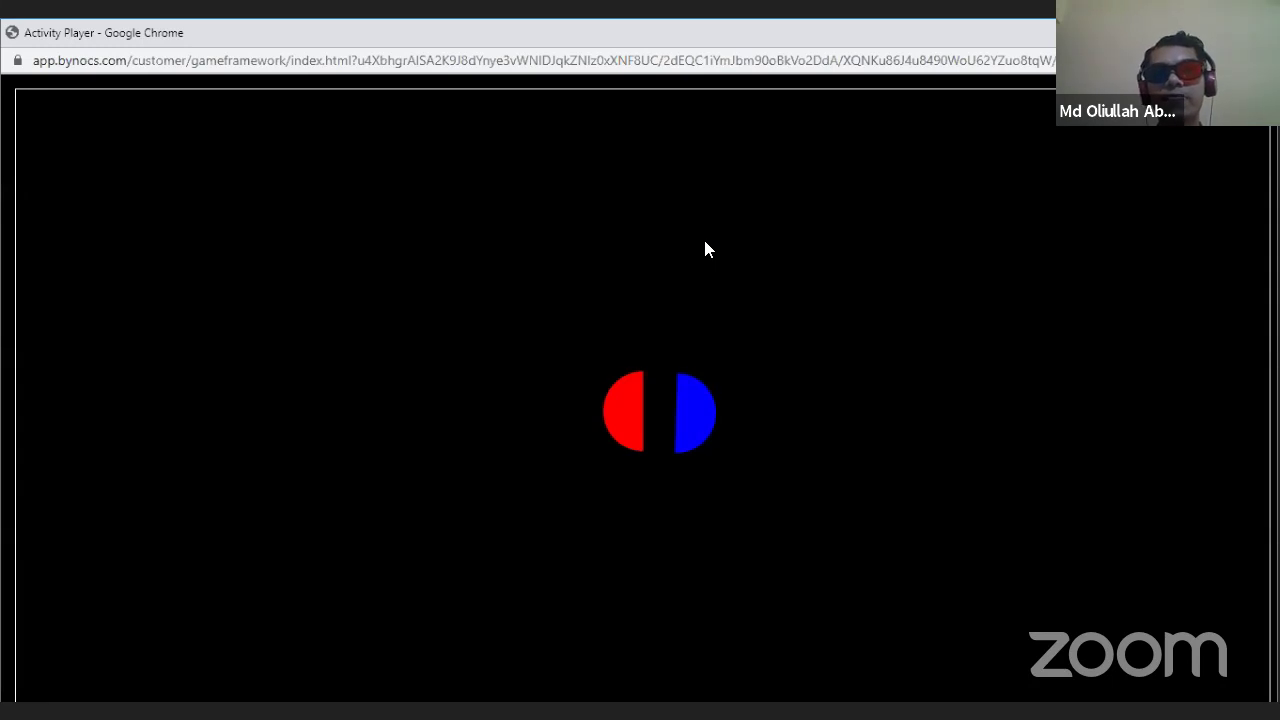
{"action": "key", "text": "Return"}
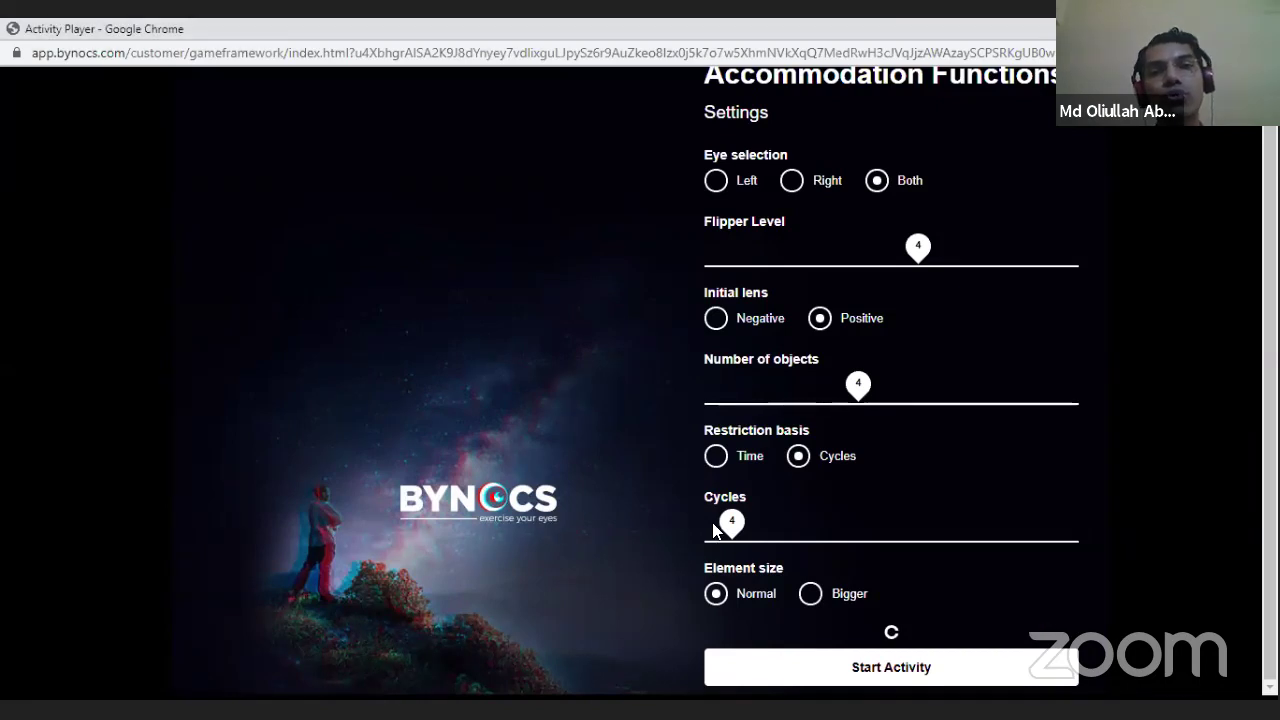
- Lower the Accommodation Functions cycles from 4 to 2
{"action": "left_click_drag", "start_coordinate": [724, 524], "coordinate": [725, 524]}
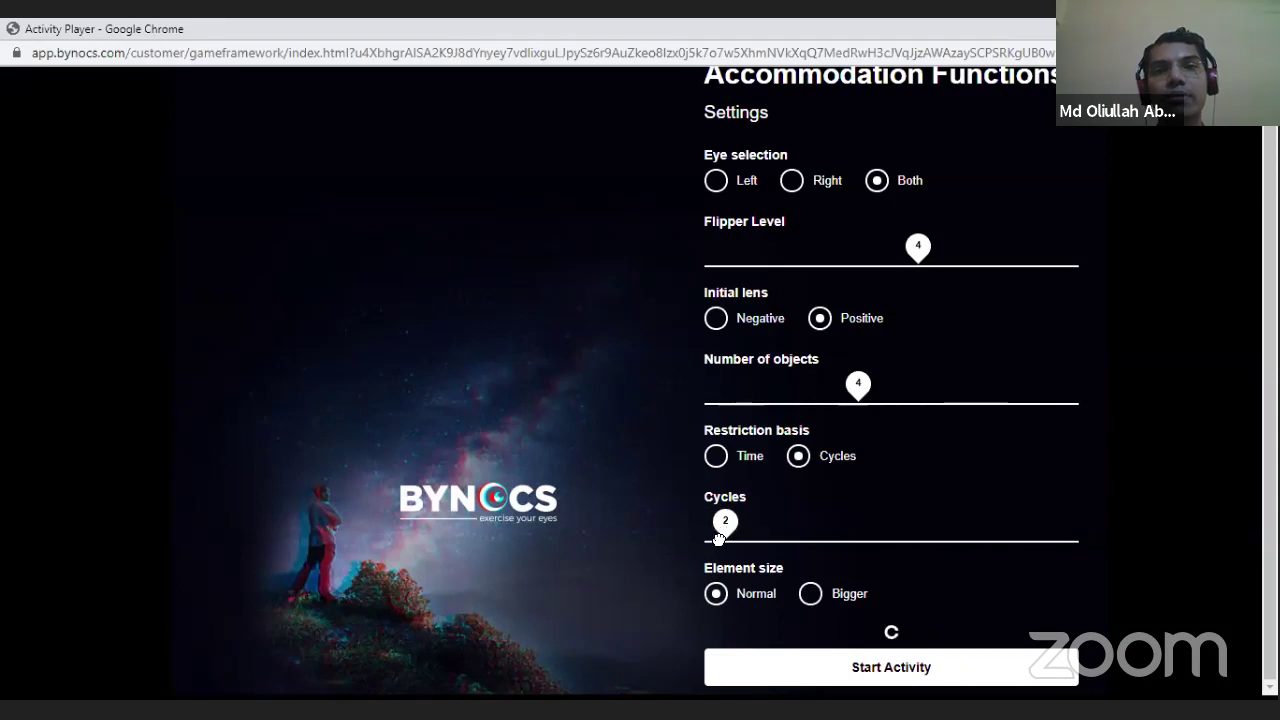
- Start the Accommodation Functions activity and let its four ring targets load
{"action": "left_click", "coordinate": [822, 668]}
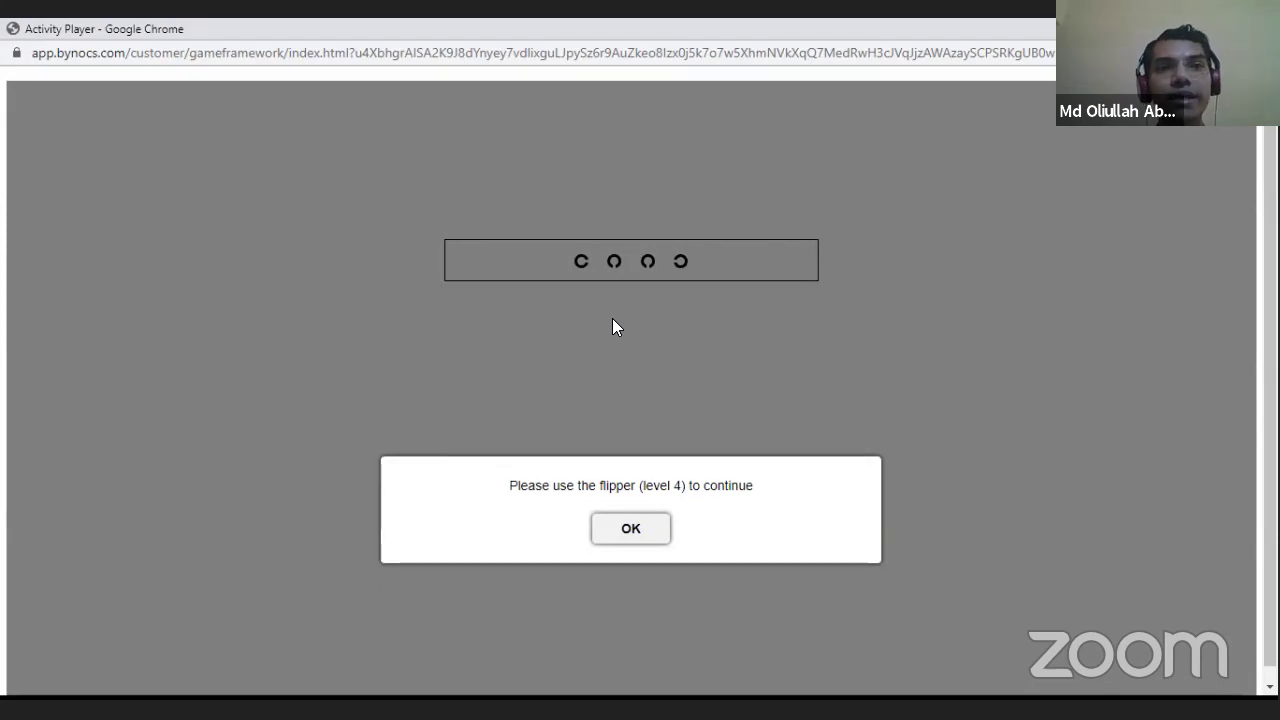
- Dismiss the flipper prompt and answer the gap directions of the first rows of C symbols
{"action": "key", "text": "Return"}
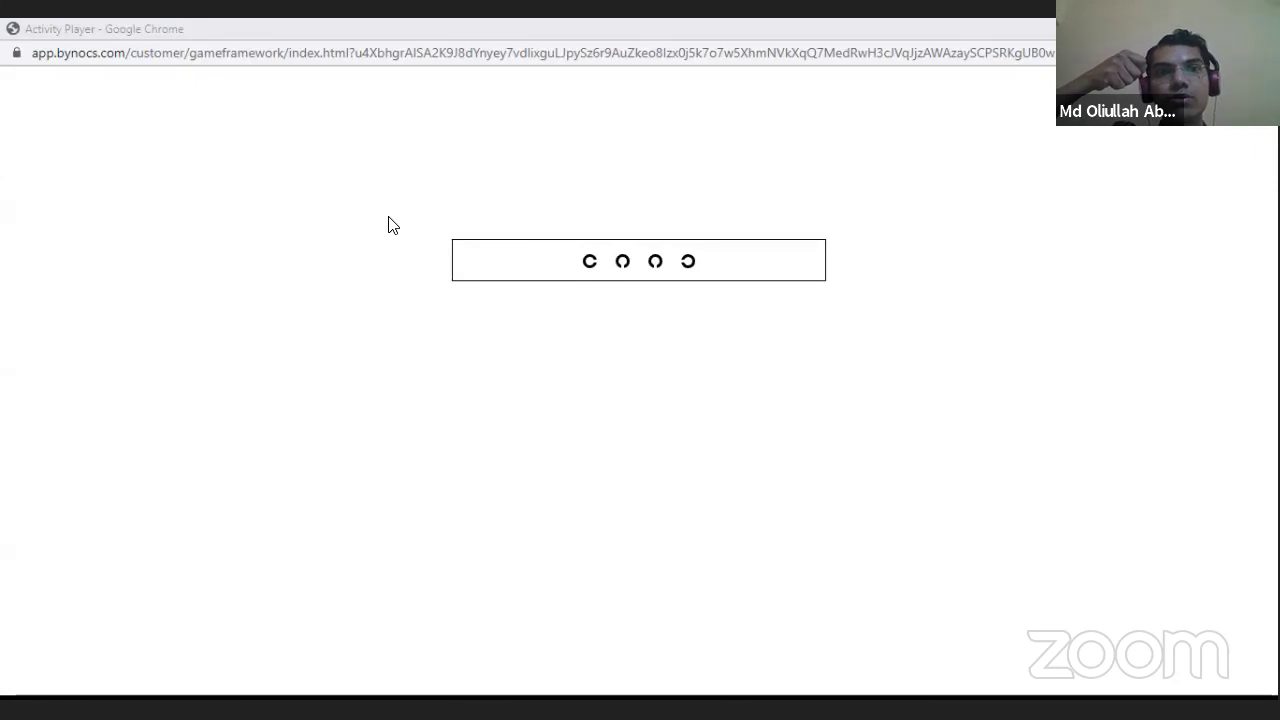
{"action": "left_click", "coordinate": [250, 366]}
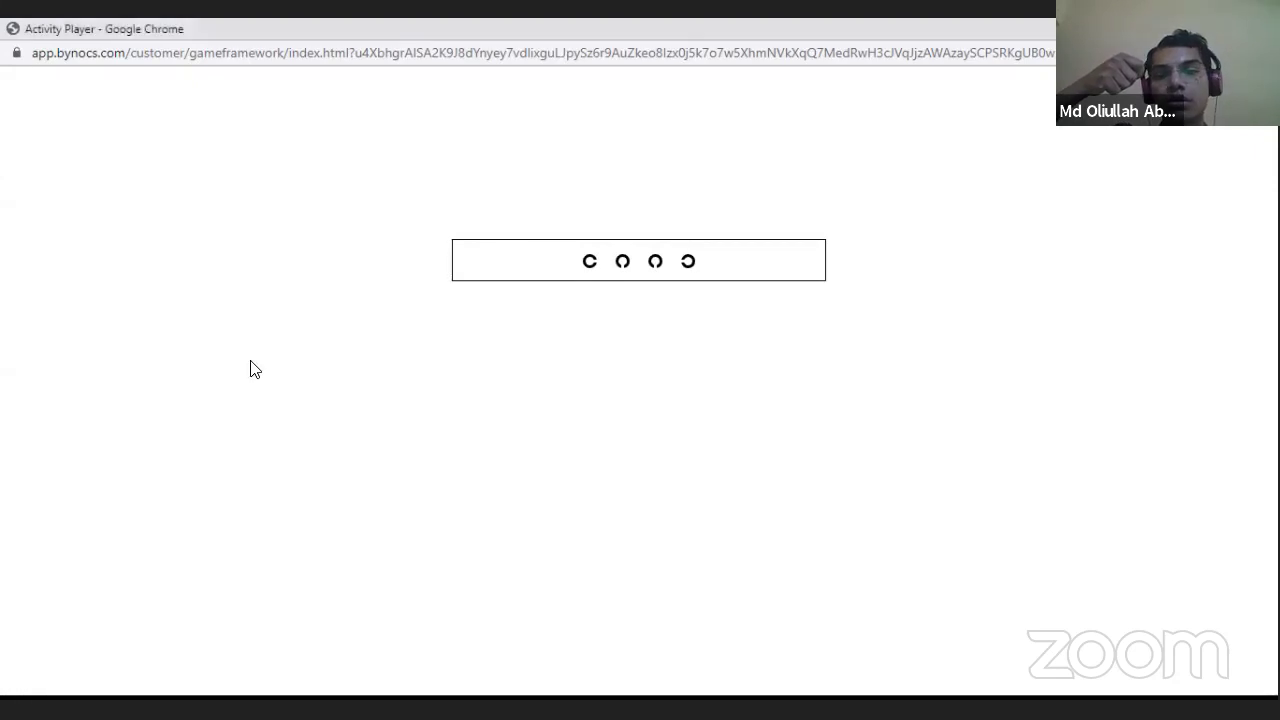
{"action": "key", "text": "Right"}
{"action": "key", "text": "Down"}
{"action": "key", "text": "Down"}
{"action": "key", "text": "Left"}
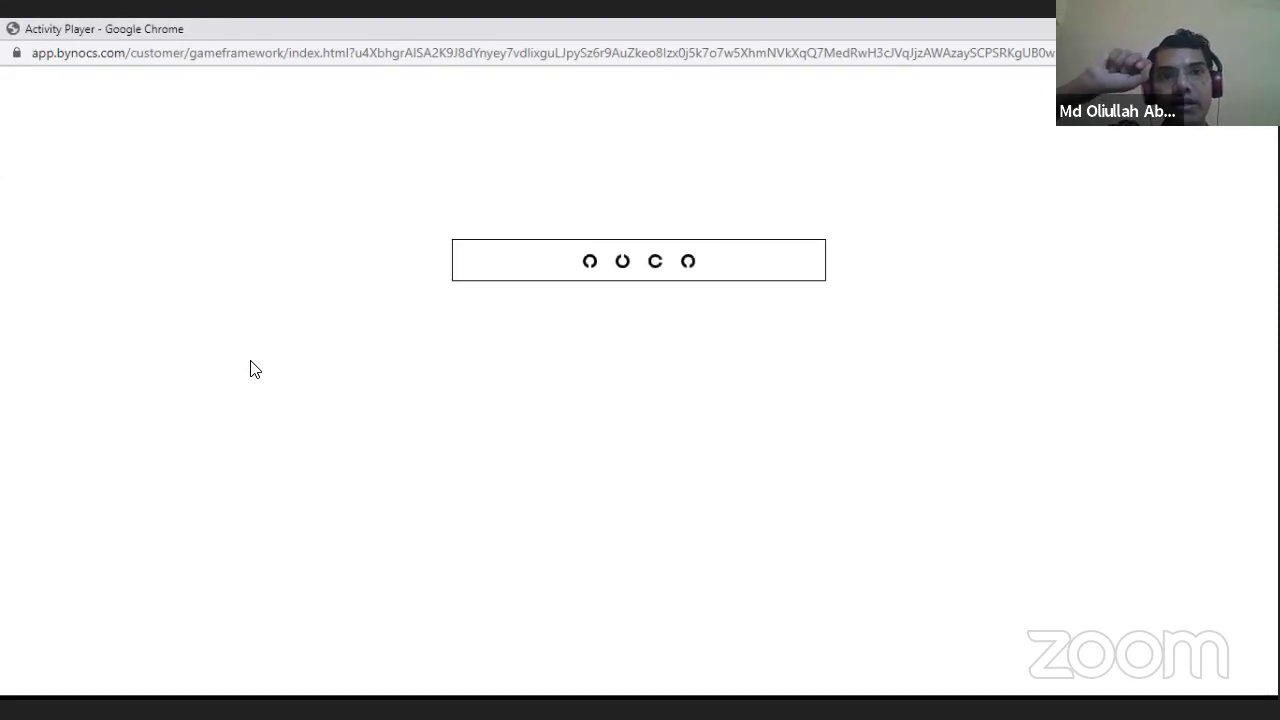
{"action": "key", "text": "Down"}
{"action": "key", "text": "Up"}
{"action": "key", "text": "Right"}
{"action": "key", "text": "Down"}
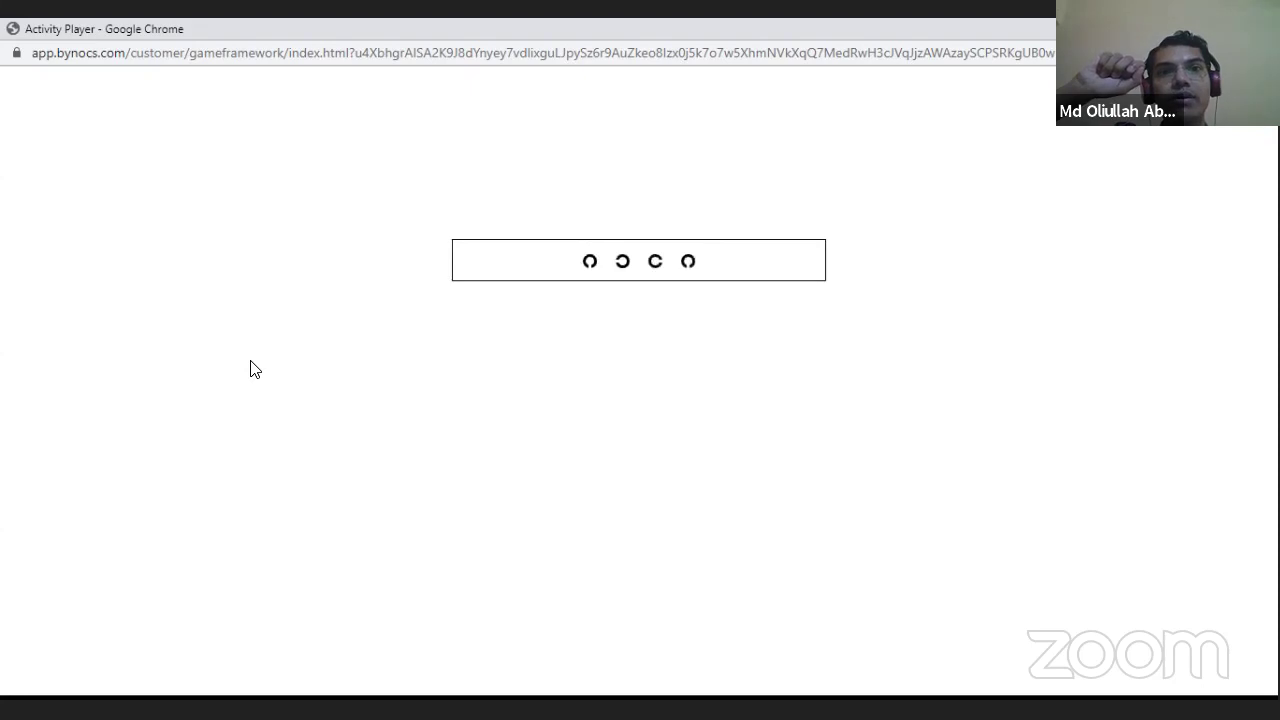
- Answer the remaining C symbols' gap directions until the activity ends
{"action": "key", "text": "Down"}
{"action": "key", "text": "Left"}
{"action": "key", "text": "Right"}
{"action": "key", "text": "Down"}
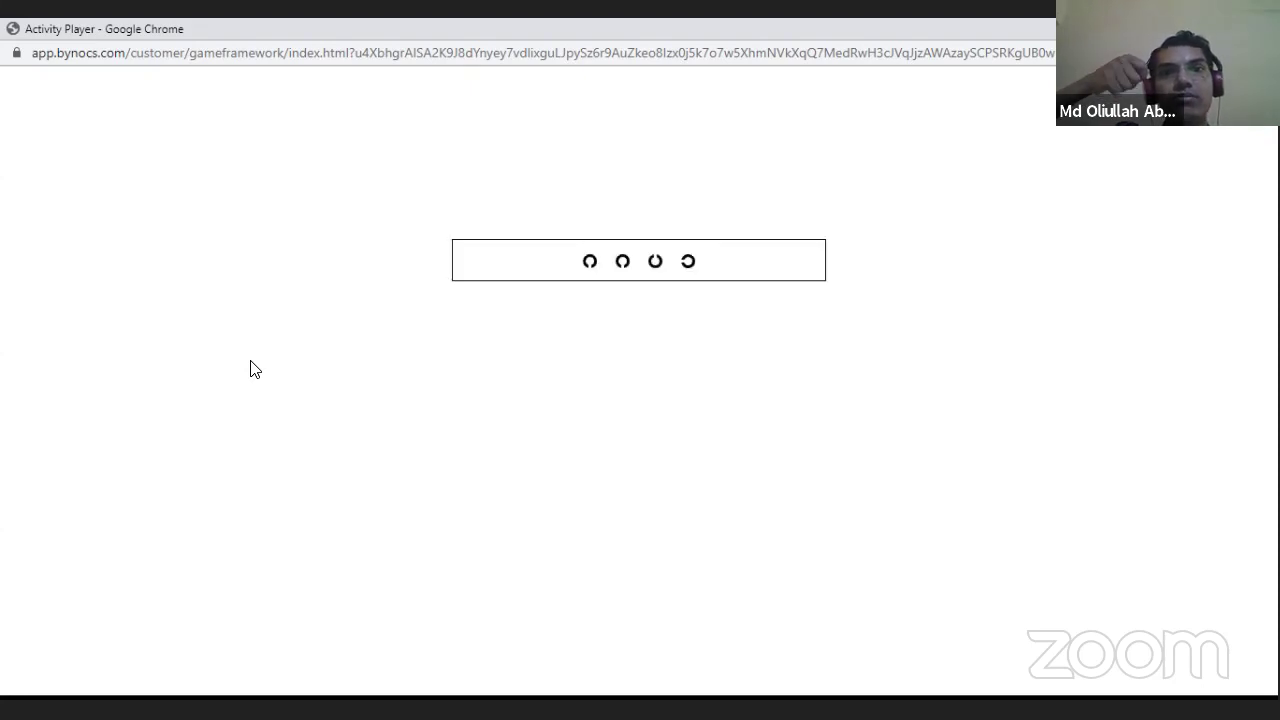
{"action": "key", "text": "Down"}
{"action": "key", "text": "Down"}
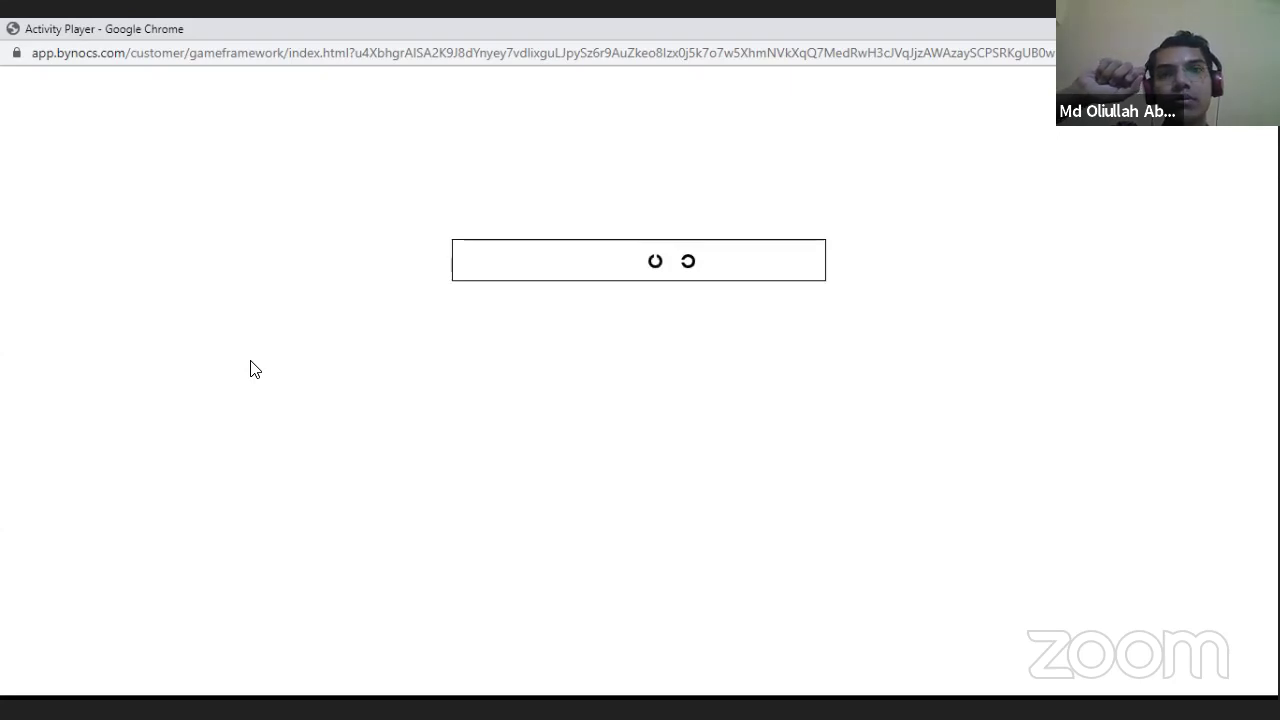
{"action": "key", "text": "Up"}
{"action": "key", "text": "Right"}
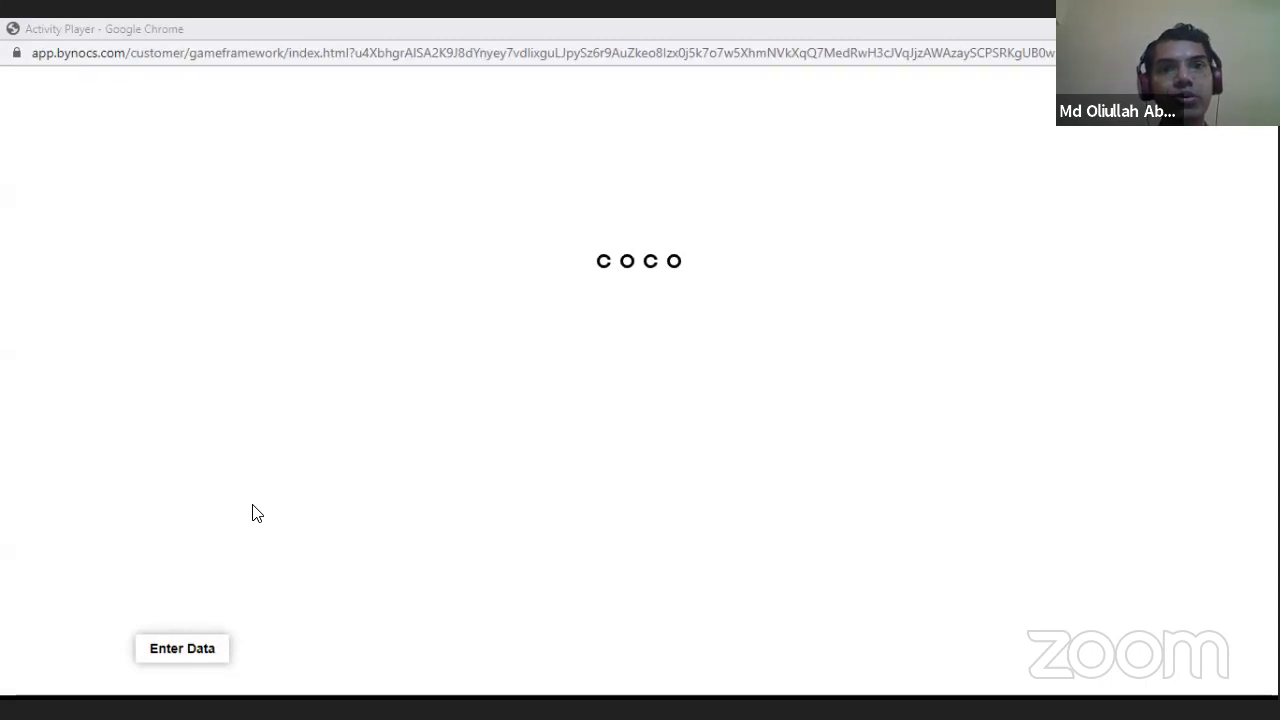
- Enter the accommodation session's viewing distance data and submit it
{"action": "left_click", "coordinate": [187, 644]}
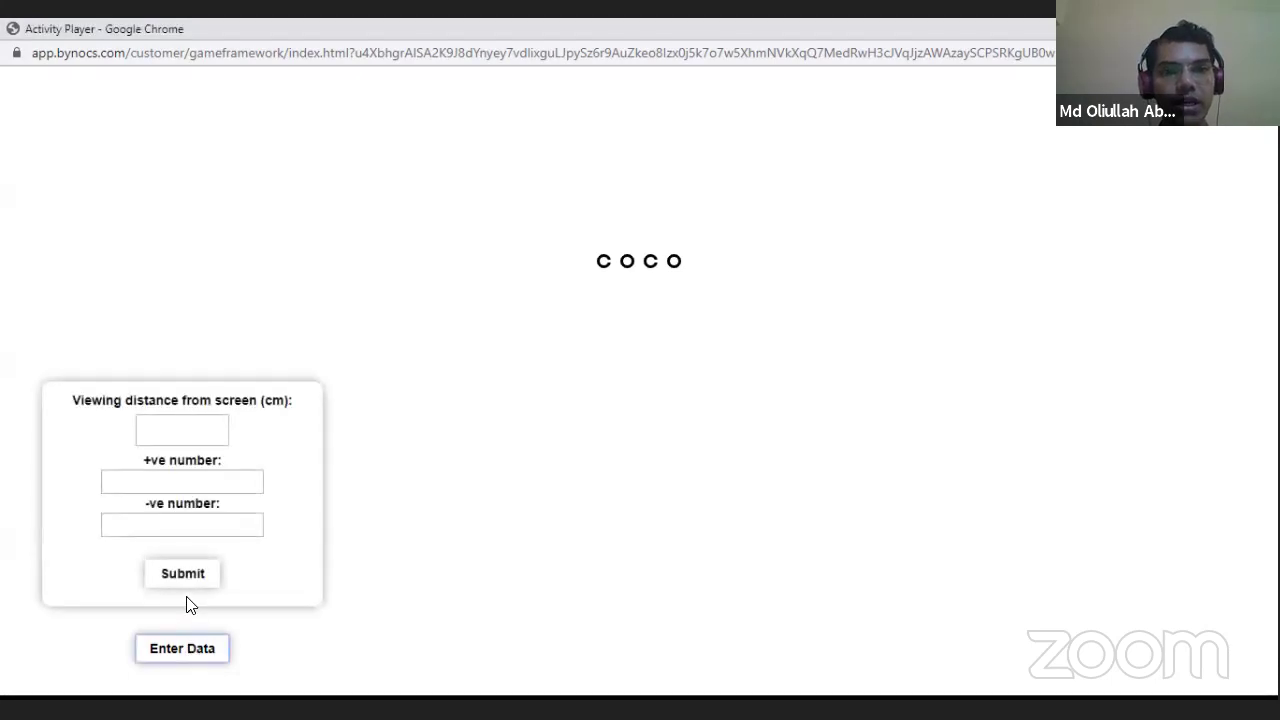
{"action": "left_click", "coordinate": [185, 586]}
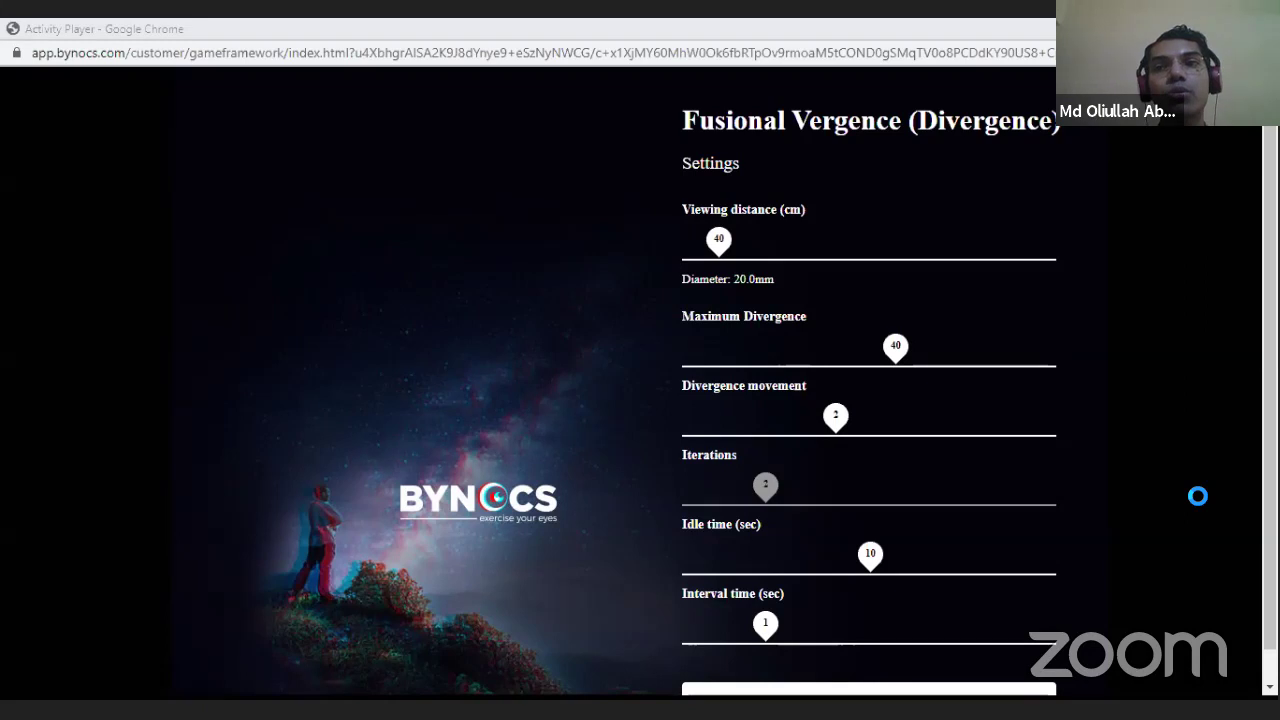
- Scroll the Fusional Vergence (Divergence) settings, at 40 cm viewing distance, down to the Start Activity button
{"action": "left_click", "coordinate": [1198, 496]}
{"action": "scroll", "coordinate": [1198, 496], "scroll_direction": "down", "scroll_amount": 1}
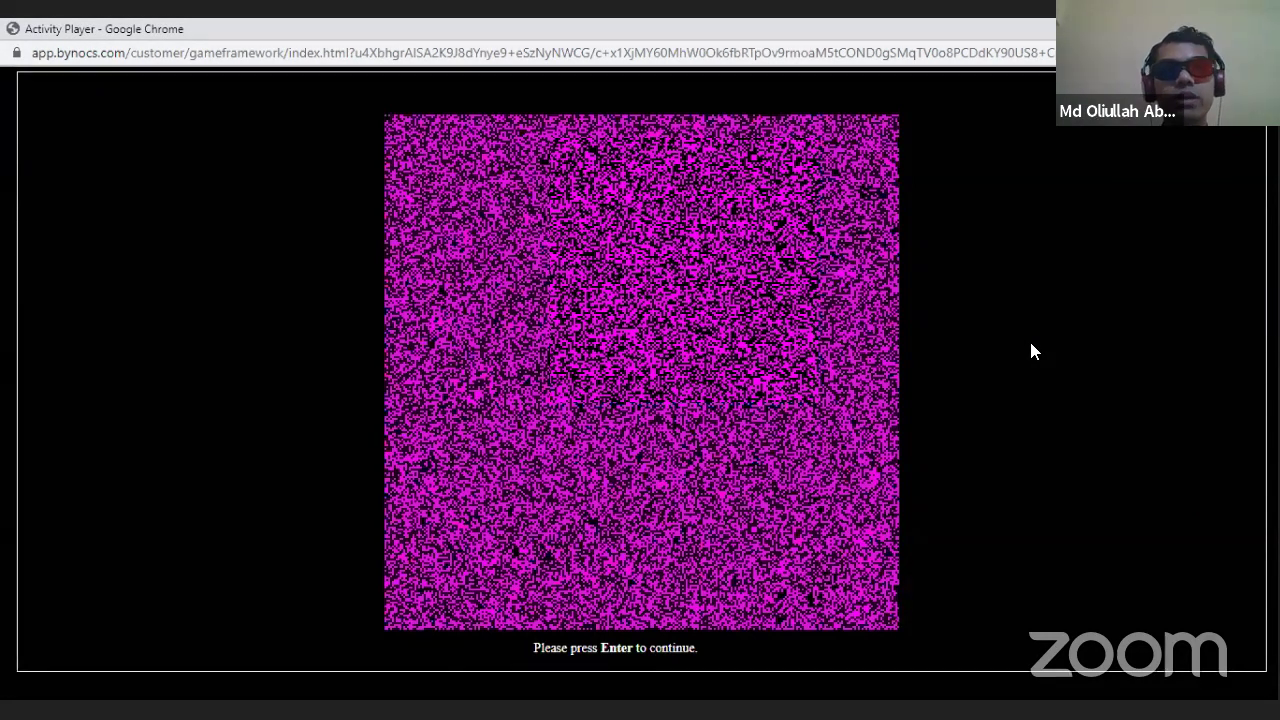
- Start the red-and-blue random-dot stereogram exercise from the 'Please press Enter to continue' screen
{"action": "key", "text": "Return"}
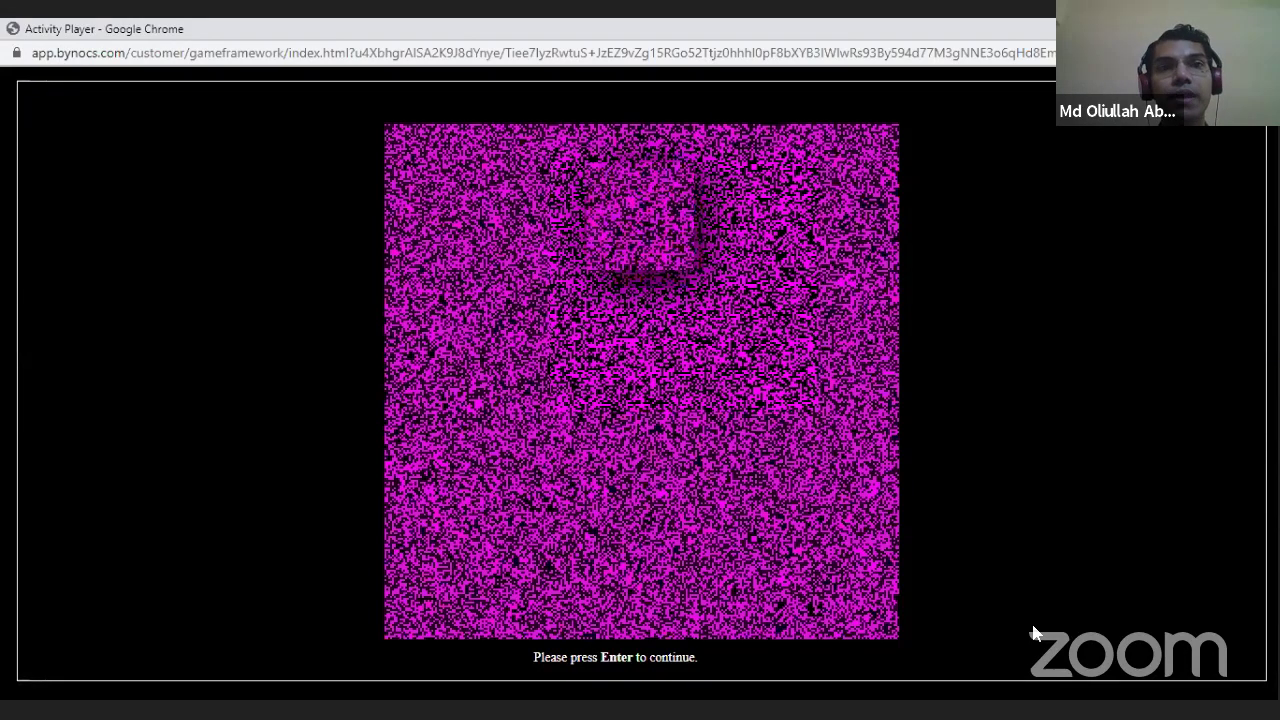
- Start the second stereo fusion exercise and run it to break point 12, recovery point 6
{"action": "key", "text": "Return"}
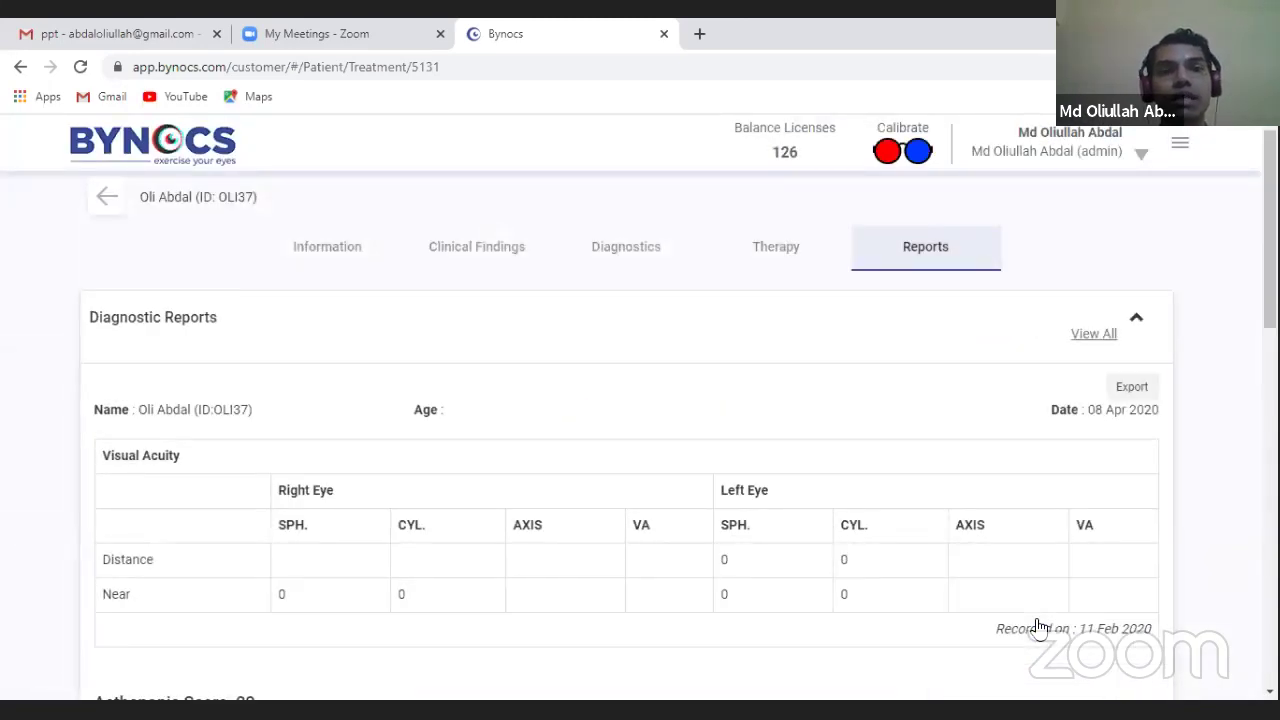
- Scroll the Diagnostic Report to the Asthenopia Score of 22 and the Heterophoria (61 cm) table
{"action": "scroll", "coordinate": [1040, 627], "scroll_direction": "down", "scroll_amount": 1}
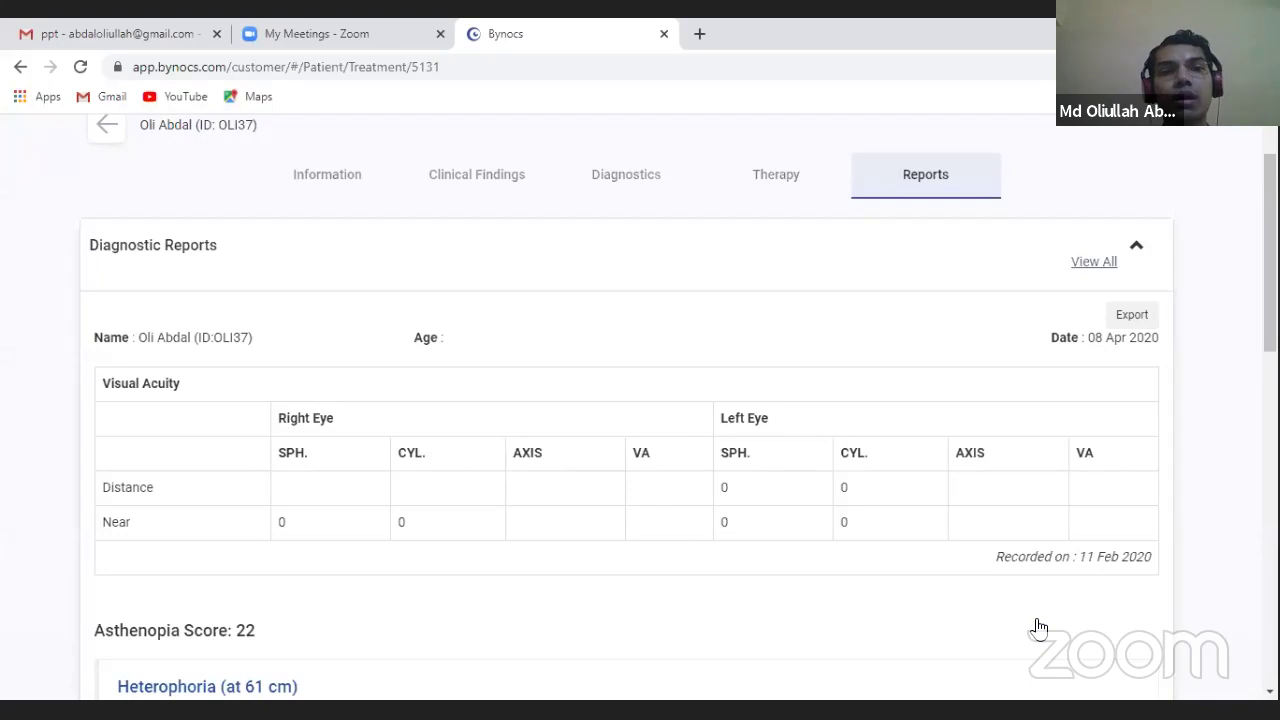
{"action": "scroll", "coordinate": [1040, 627], "scroll_direction": "down", "scroll_amount": 1}
{"action": "scroll", "coordinate": [1040, 627], "scroll_direction": "down", "scroll_amount": 1}
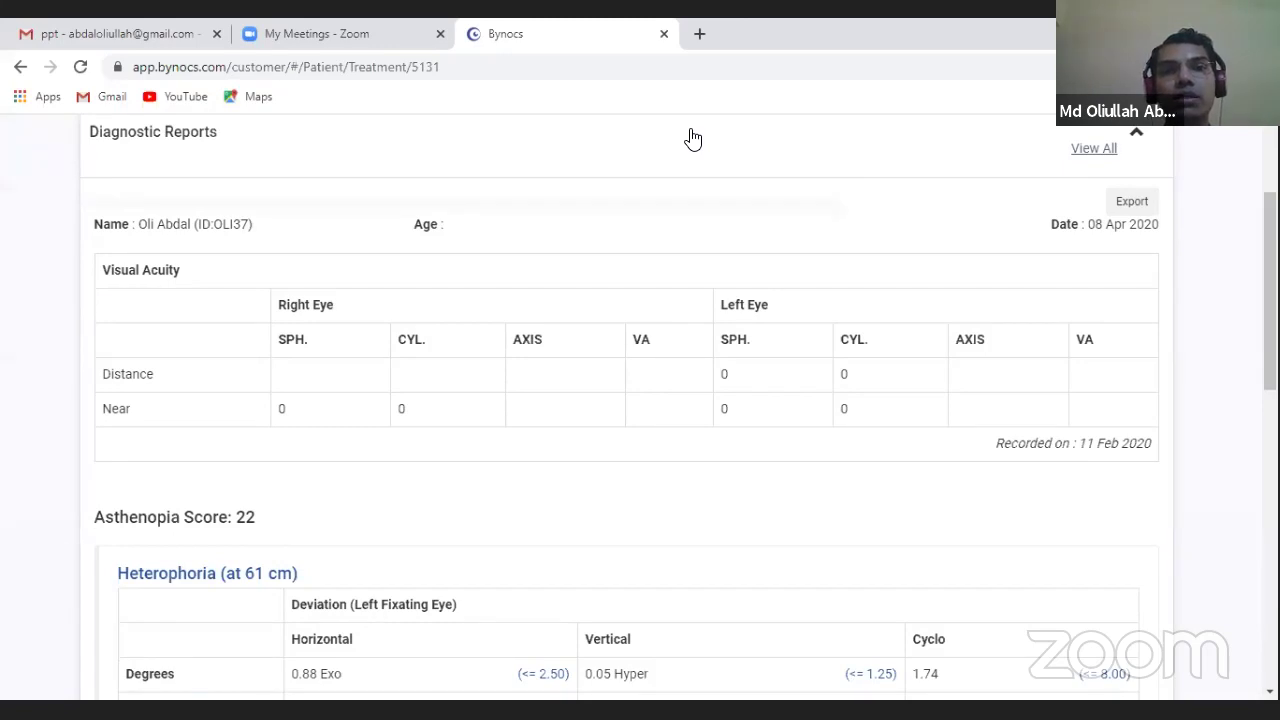
{"action": "scroll", "coordinate": [693, 138], "scroll_direction": "down", "scroll_amount": 1}
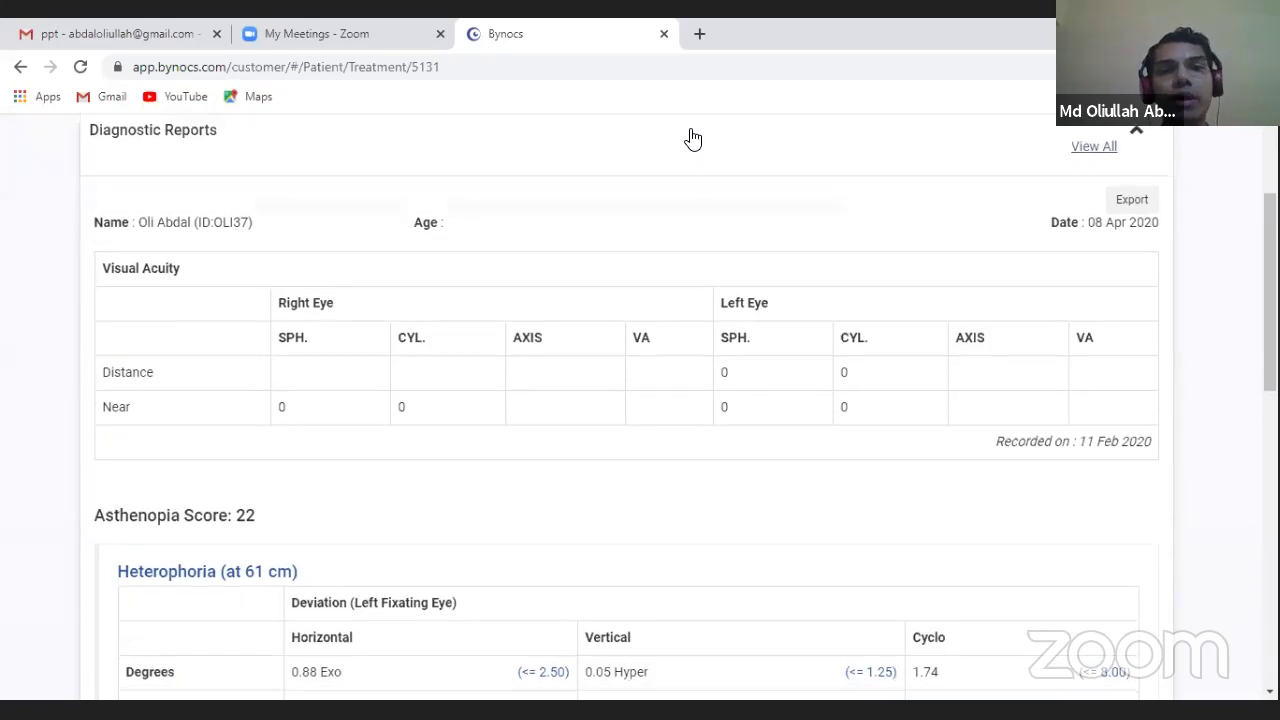
{"action": "scroll", "coordinate": [693, 138], "scroll_direction": "down", "scroll_amount": 1}
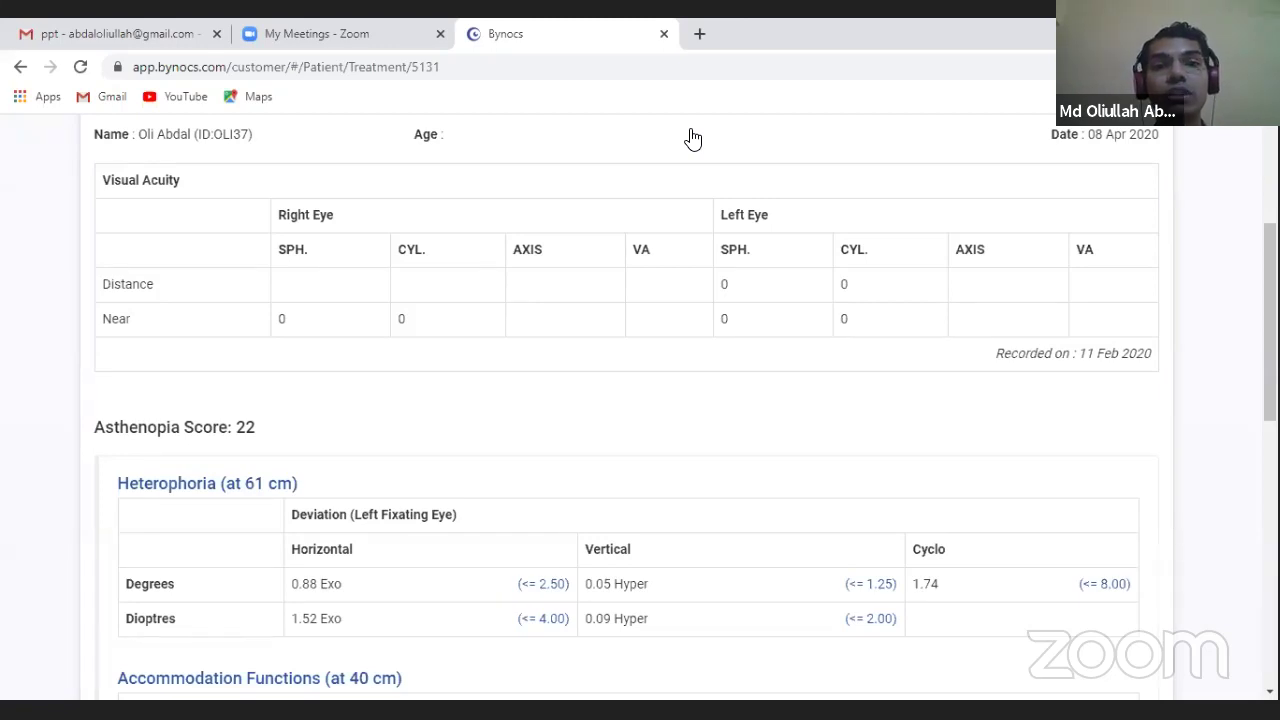
{"action": "scroll", "coordinate": [693, 138], "scroll_direction": "up", "scroll_amount": 1}
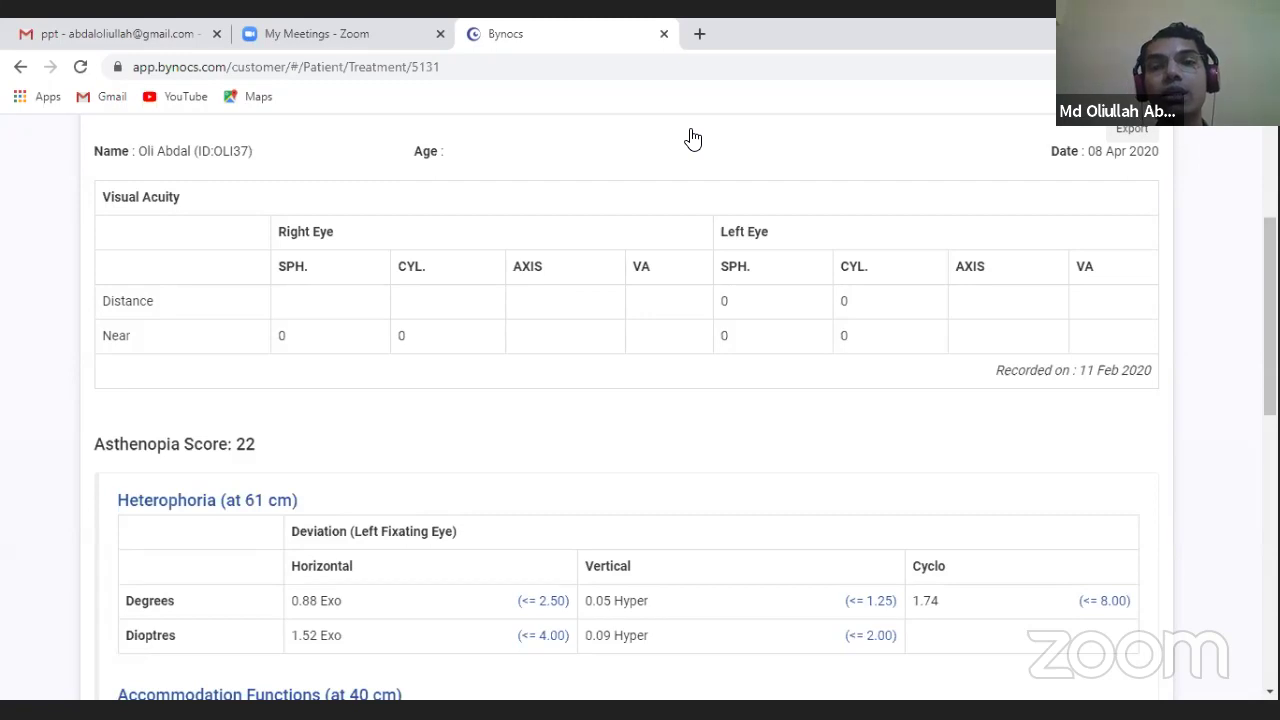
{"action": "scroll", "coordinate": [693, 138], "scroll_direction": "up", "scroll_amount": 1}
{"action": "scroll", "coordinate": [693, 138], "scroll_direction": "down", "scroll_amount": 2}
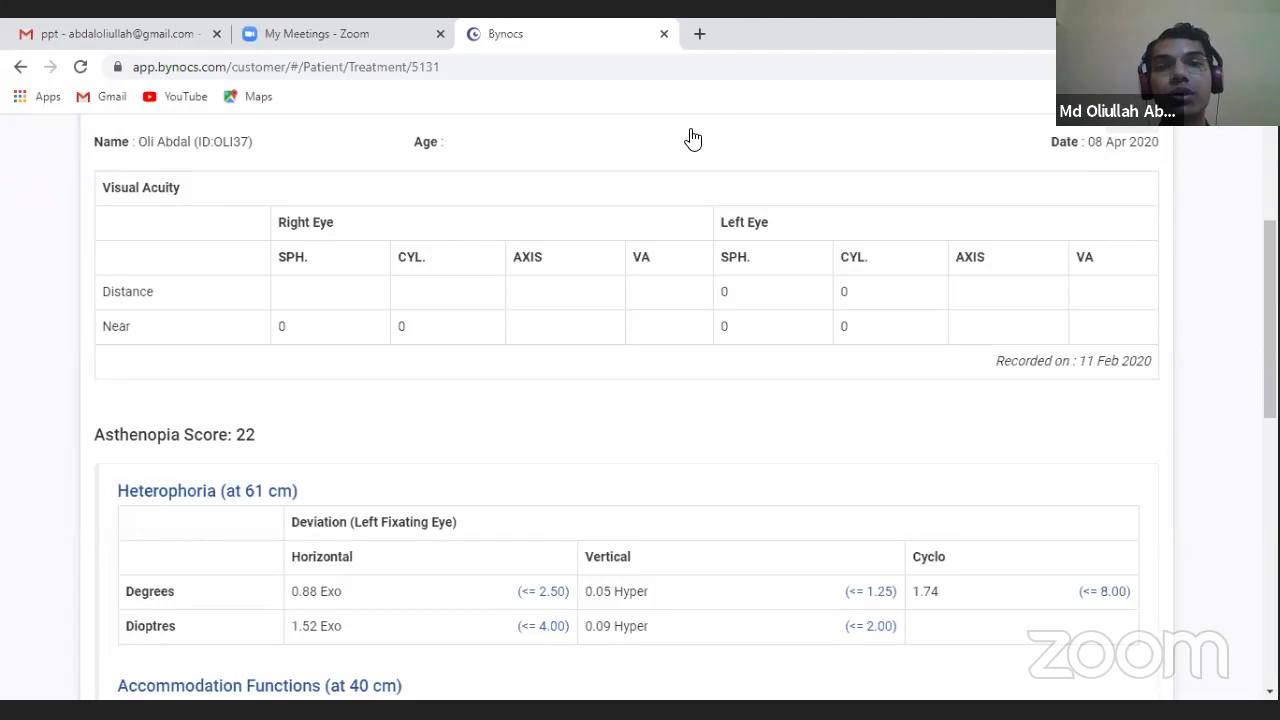
{"action": "scroll", "coordinate": [693, 138], "scroll_direction": "down", "scroll_amount": 1}
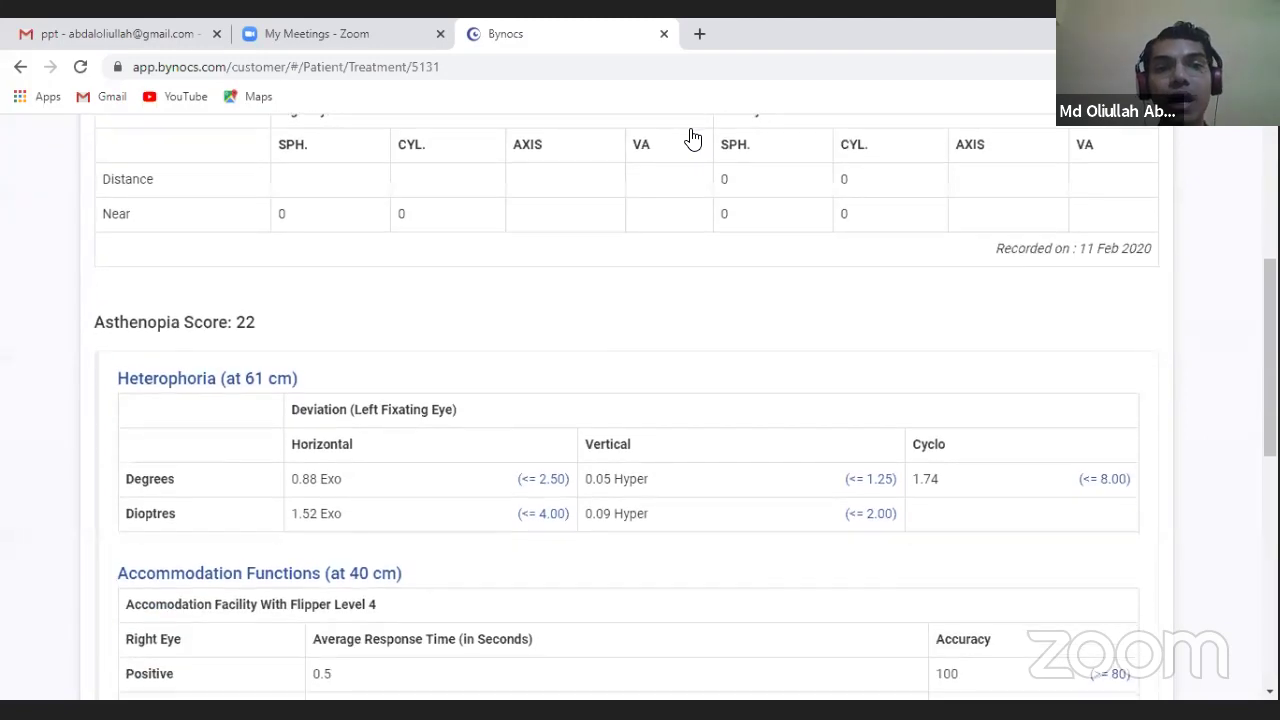
{"action": "scroll", "coordinate": [693, 138], "scroll_direction": "up", "scroll_amount": 2}
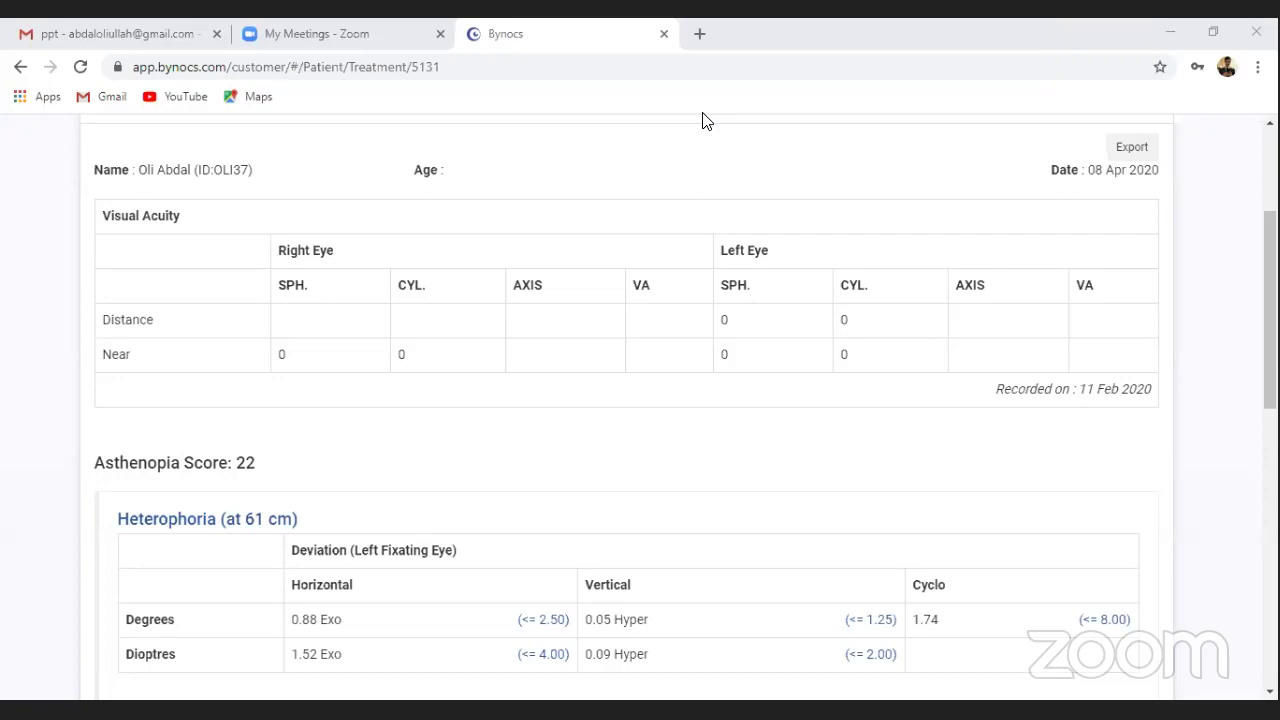
{"action": "scroll", "coordinate": [702, 121], "scroll_direction": "down", "scroll_amount": 3}
{"action": "scroll", "coordinate": [702, 121], "scroll_direction": "up", "scroll_amount": 1}
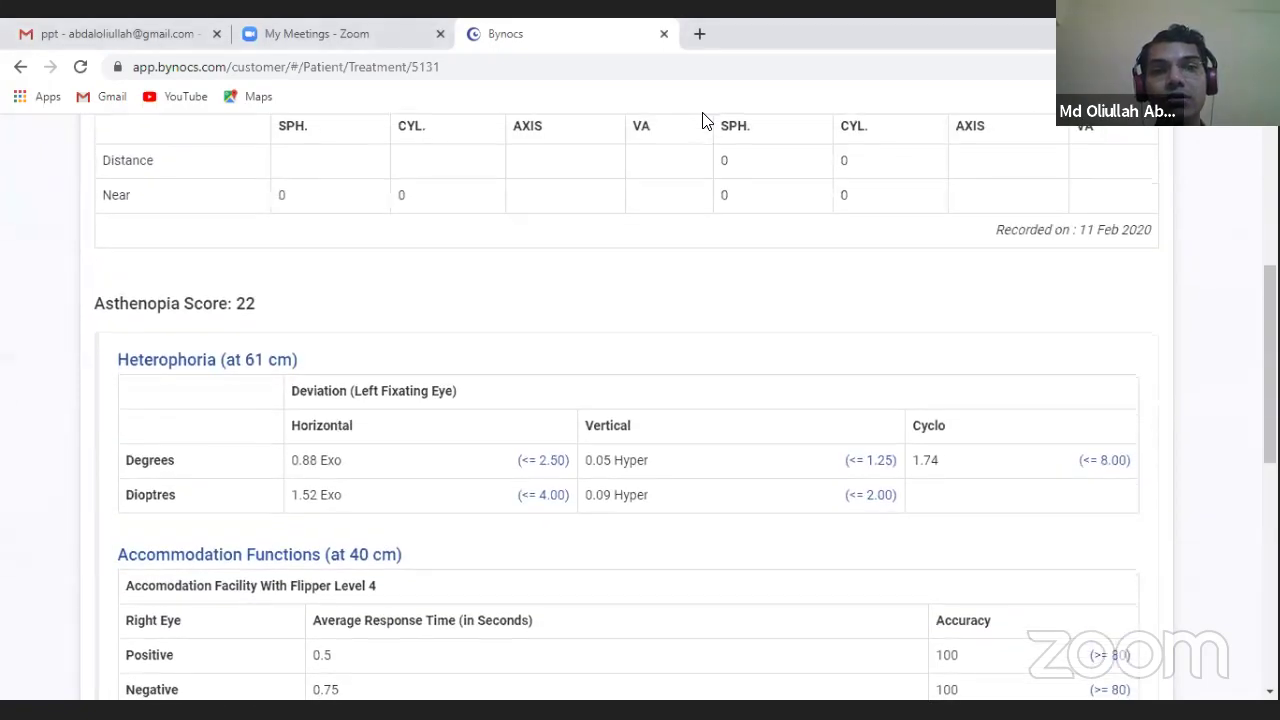
{"action": "scroll", "coordinate": [702, 121], "scroll_direction": "down", "scroll_amount": 1}
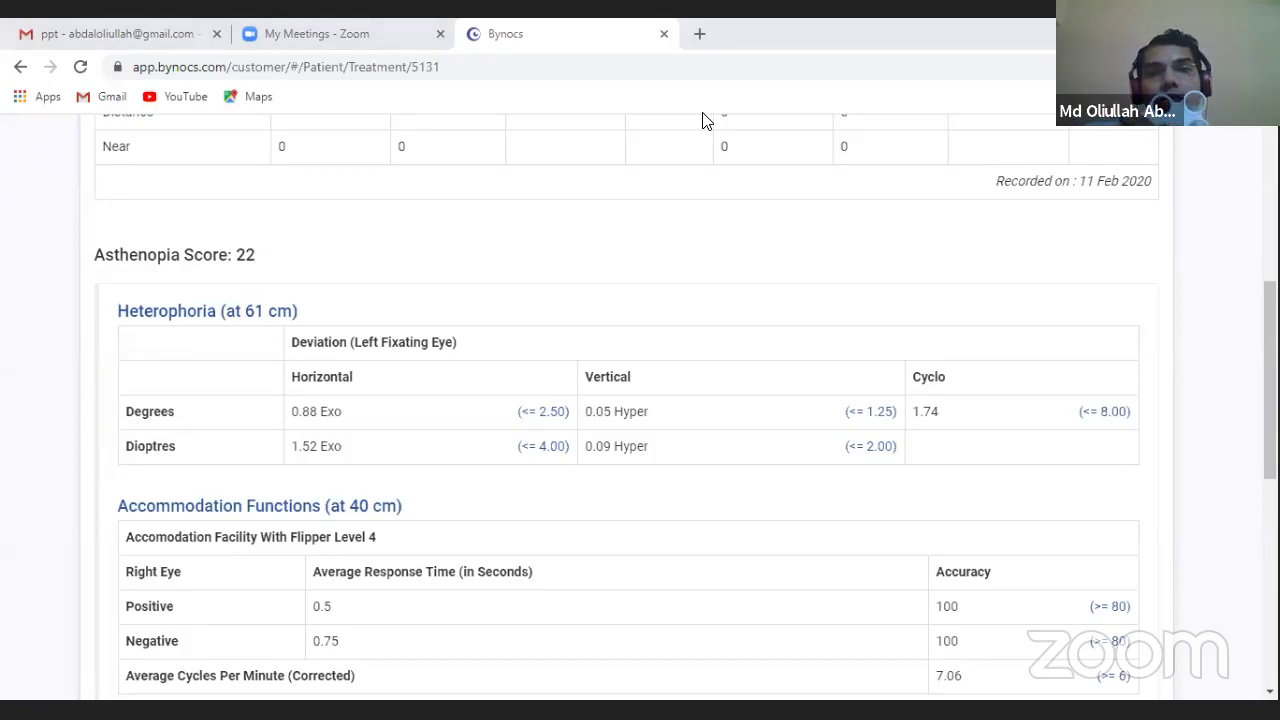
{"action": "scroll", "coordinate": [703, 120], "scroll_direction": "down", "scroll_amount": 1}
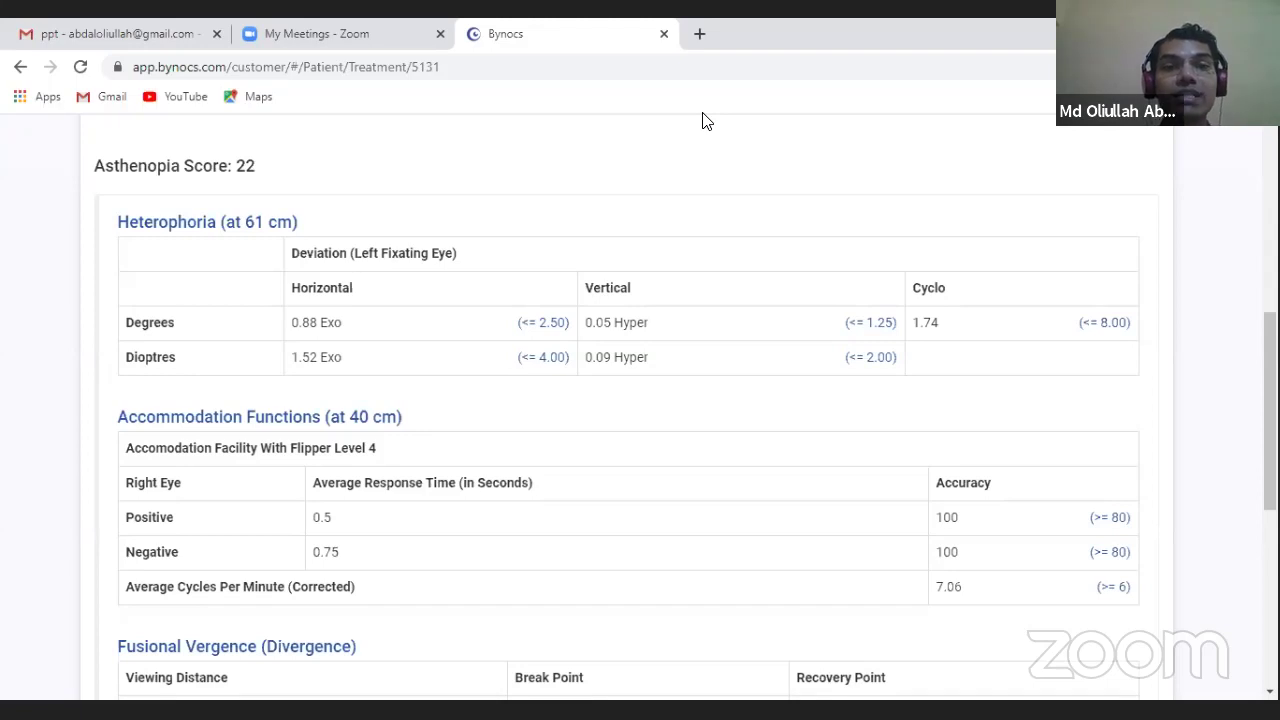
{"action": "scroll", "coordinate": [703, 121], "scroll_direction": "down", "scroll_amount": 1}
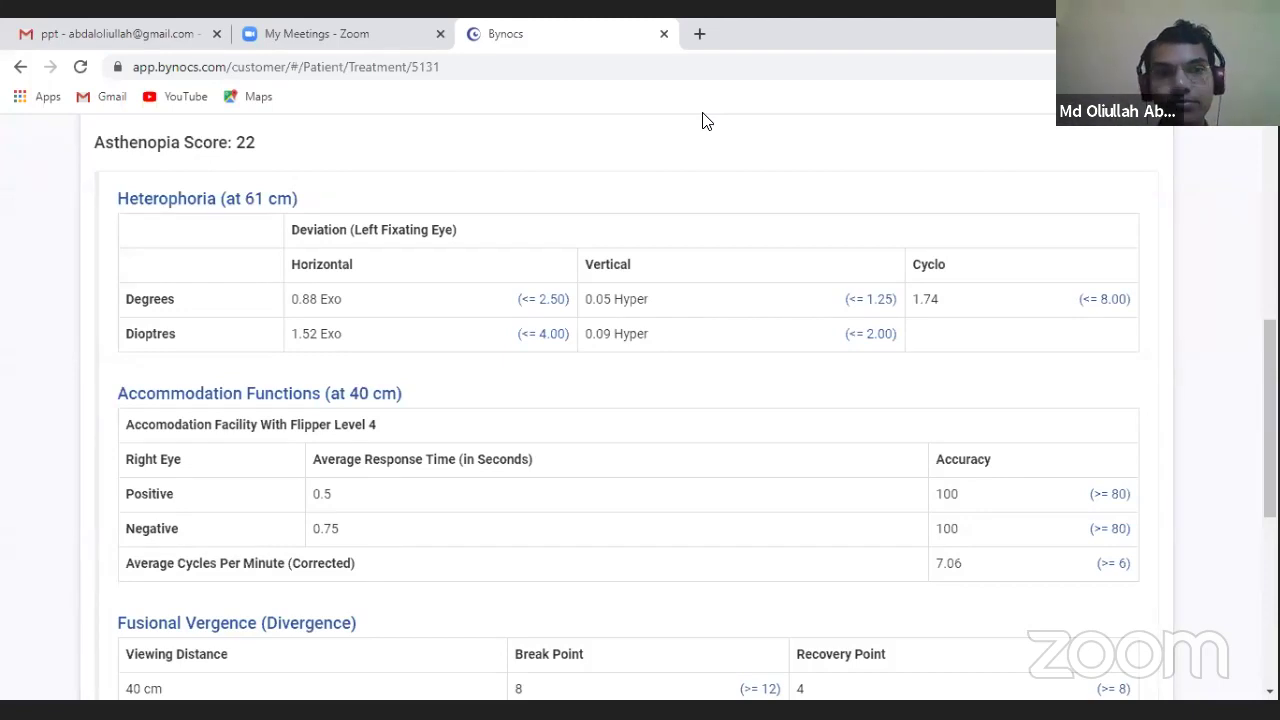
{"action": "scroll", "coordinate": [703, 120], "scroll_direction": "up", "scroll_amount": 1}
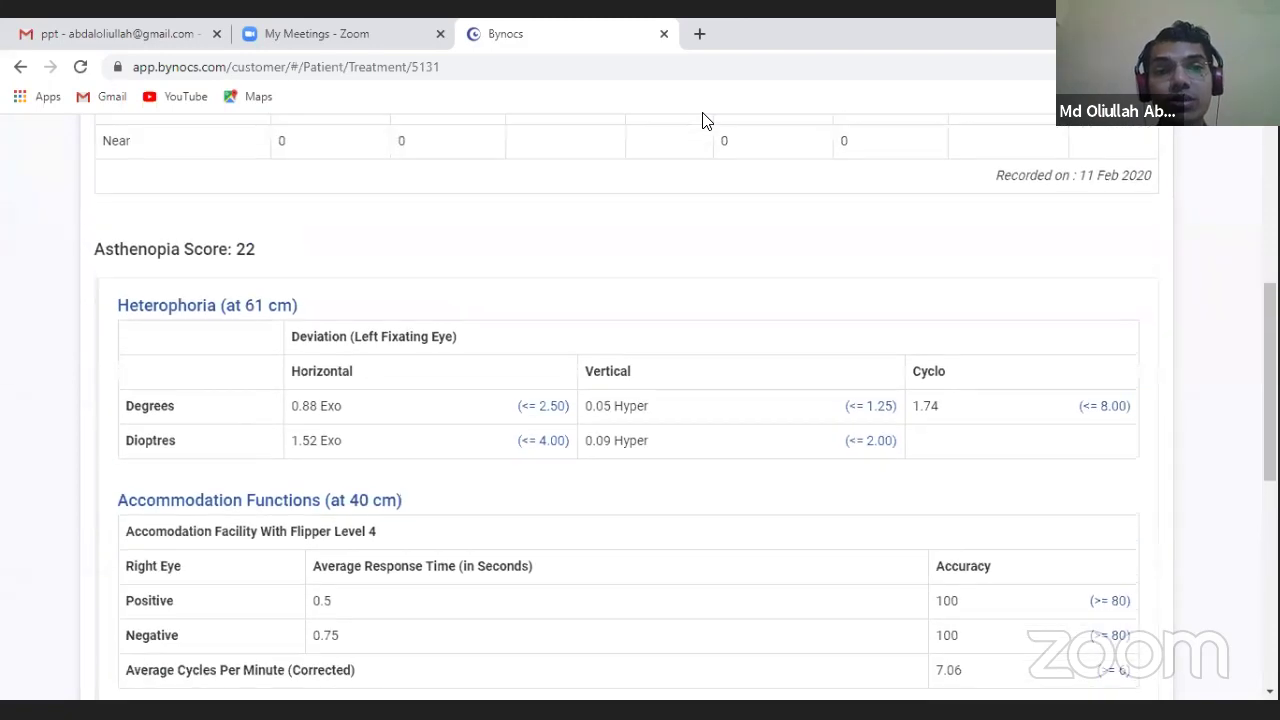
{"action": "scroll", "coordinate": [703, 120], "scroll_direction": "down", "scroll_amount": 1}
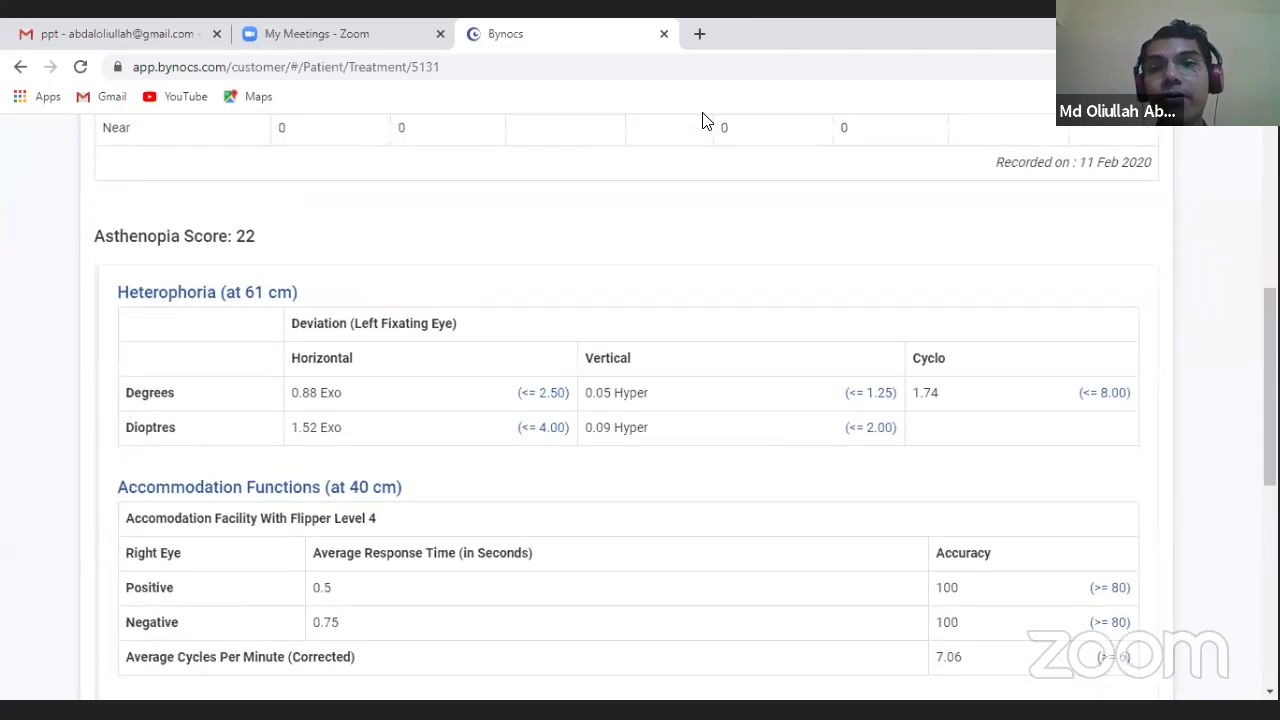
{"action": "scroll", "coordinate": [703, 120], "scroll_direction": "down", "scroll_amount": 1}
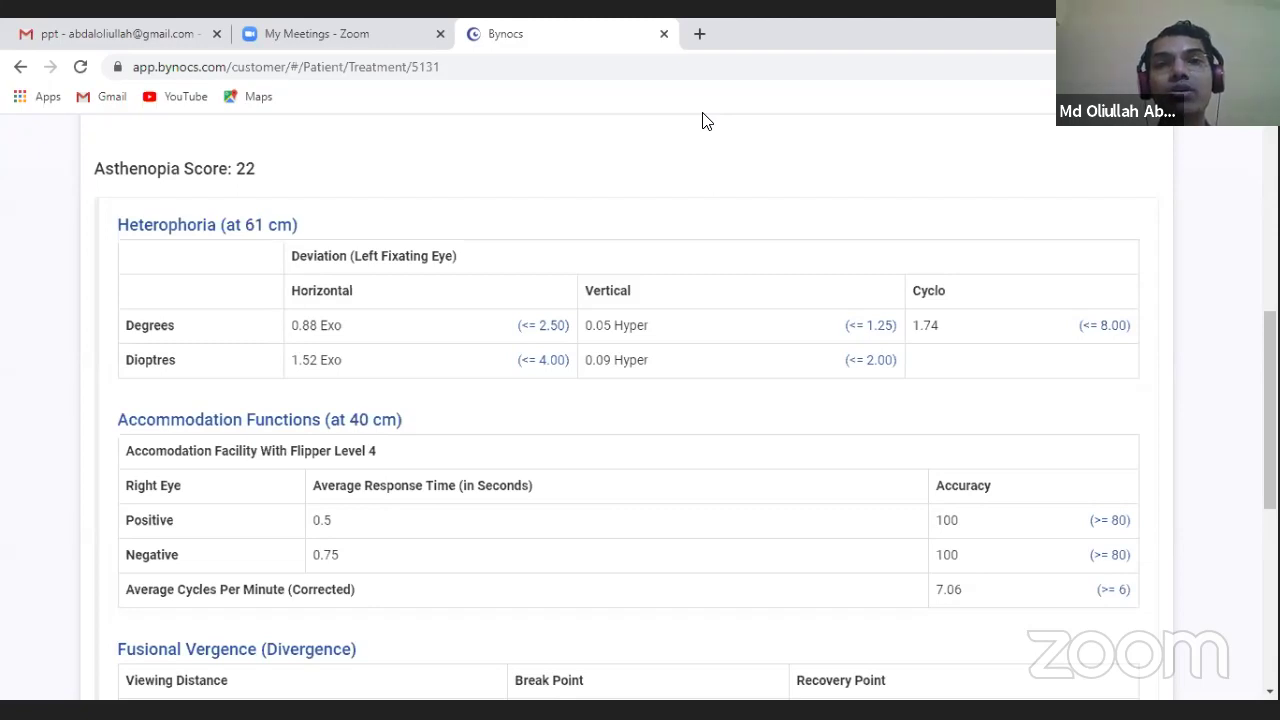
{"action": "scroll", "coordinate": [703, 120], "scroll_direction": "down", "scroll_amount": 2}
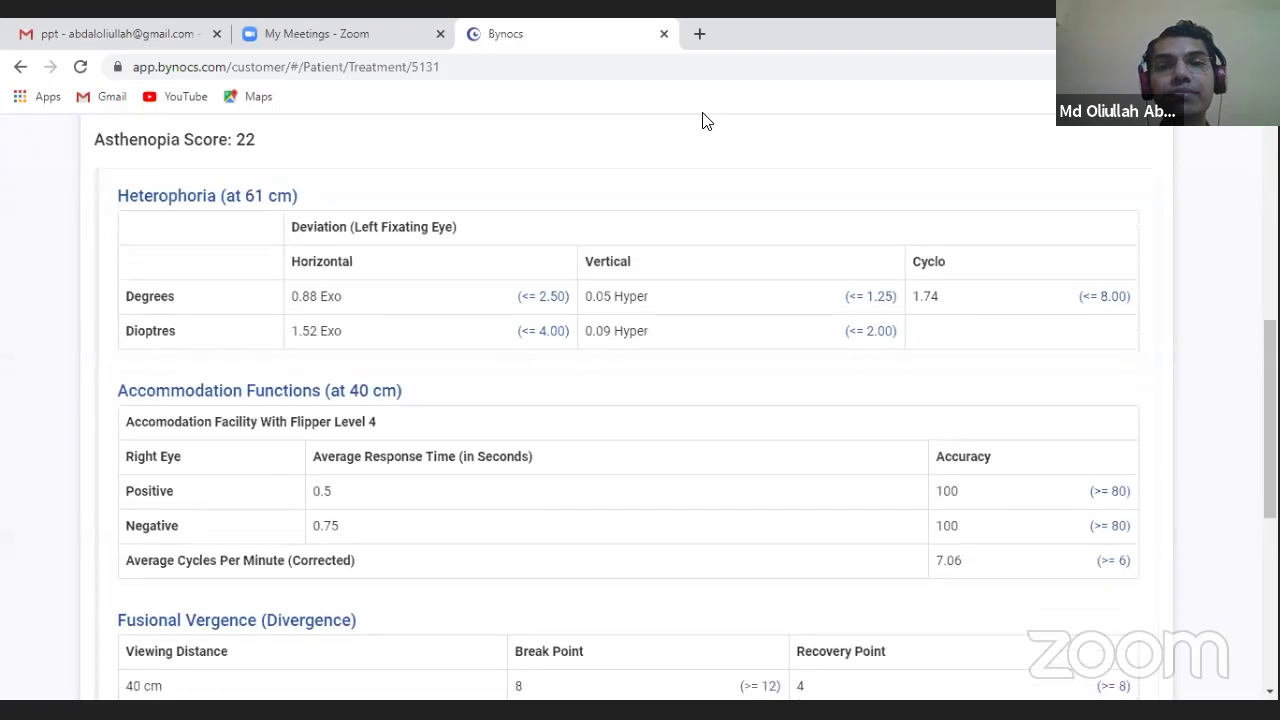
{"action": "scroll", "coordinate": [703, 120], "scroll_direction": "up", "scroll_amount": 1}
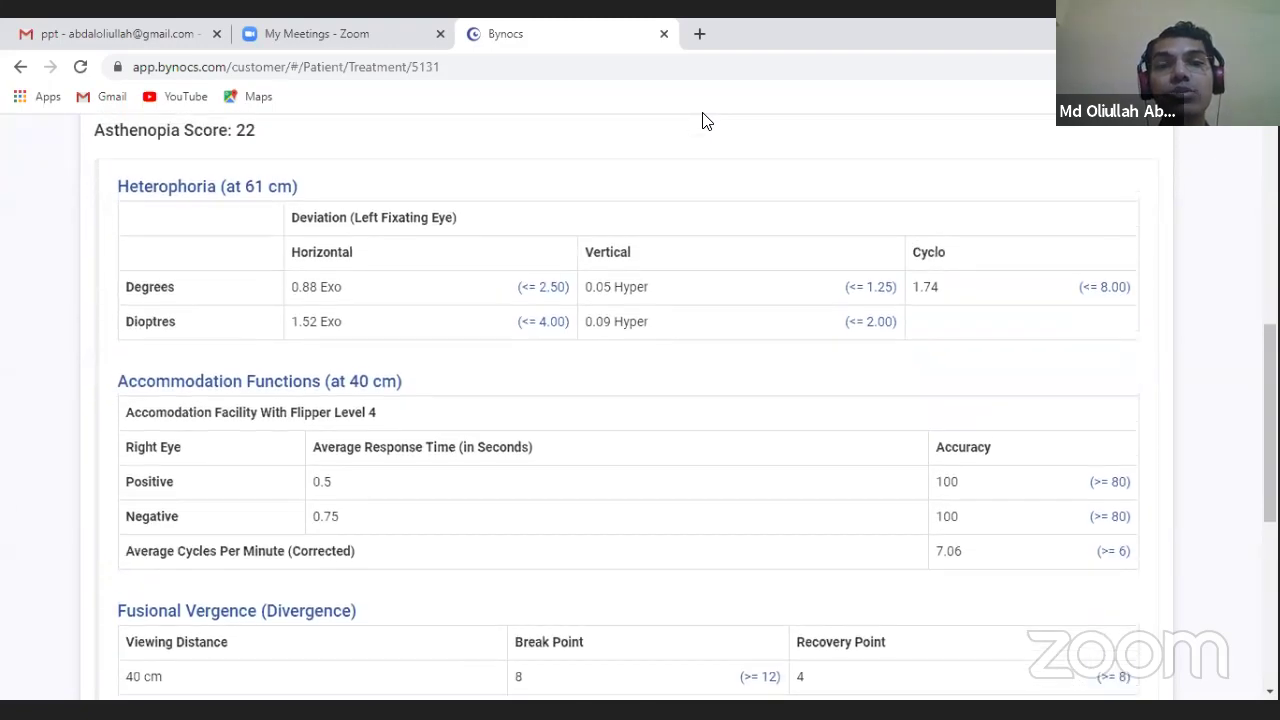
{"action": "scroll", "coordinate": [703, 120], "scroll_direction": "down", "scroll_amount": 1}
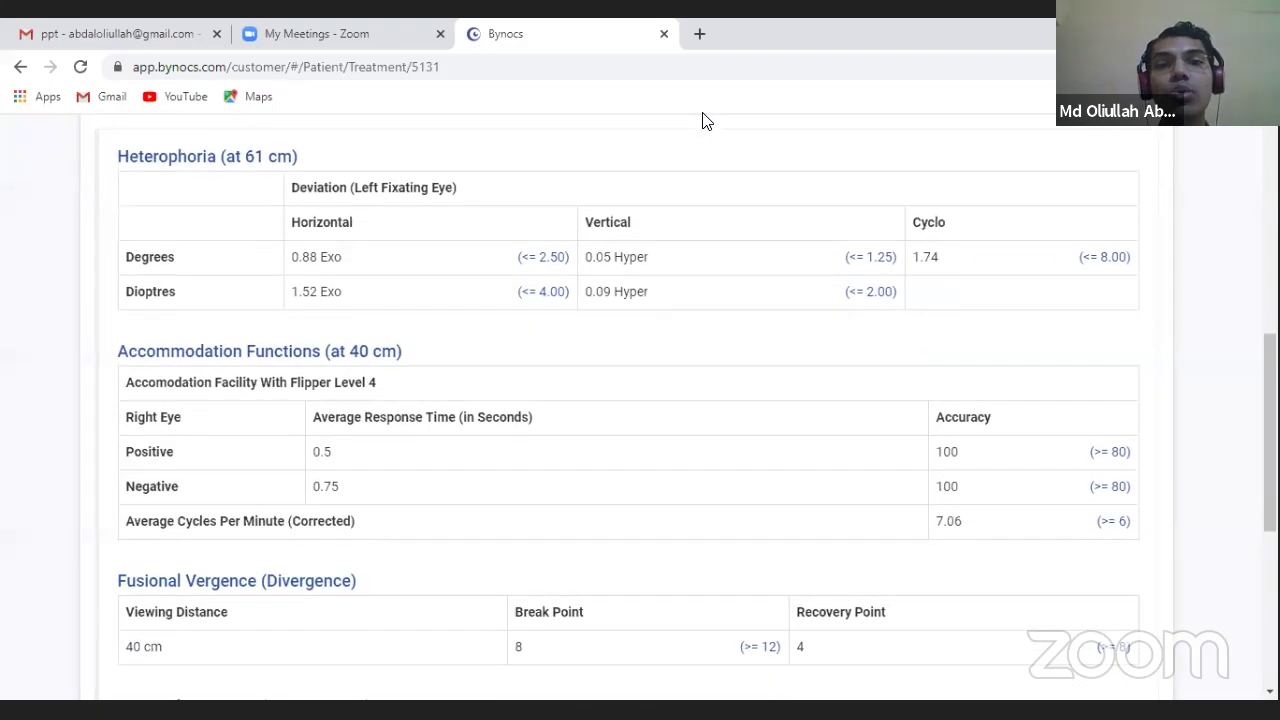
{"action": "scroll", "coordinate": [703, 120], "scroll_direction": "down", "scroll_amount": 1}
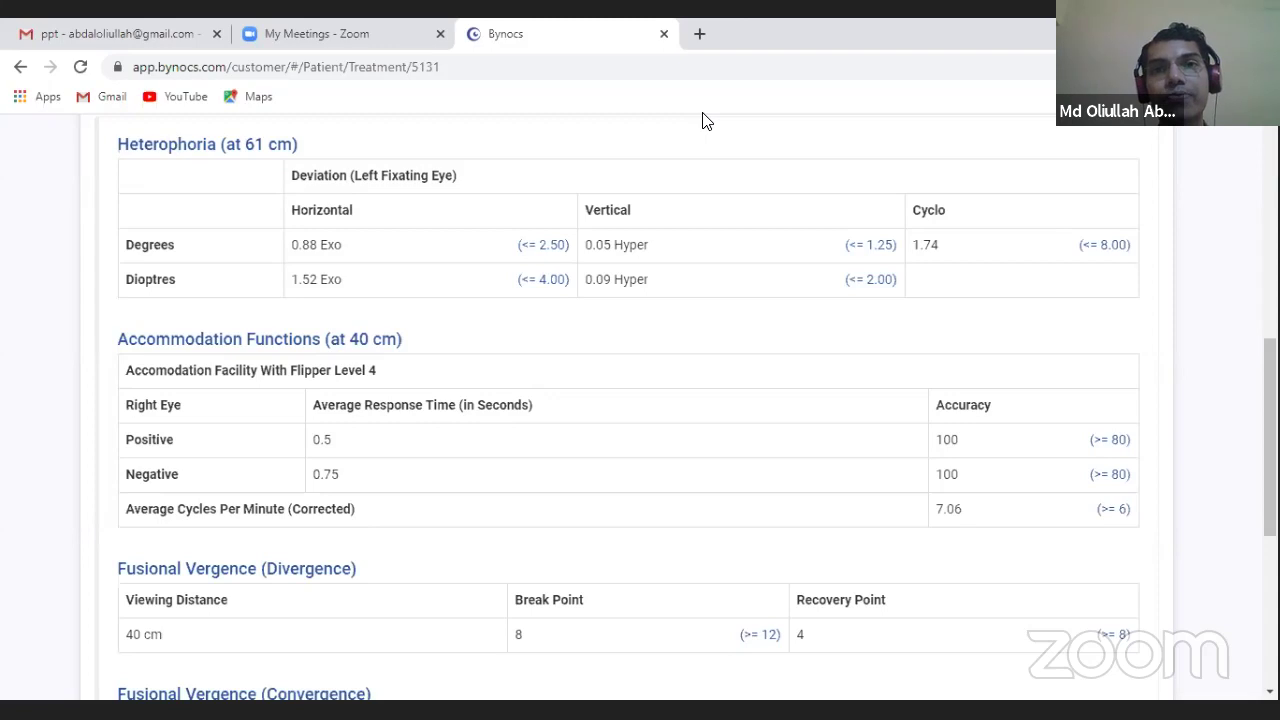
{"action": "scroll", "coordinate": [703, 120], "scroll_direction": "down", "scroll_amount": 2}
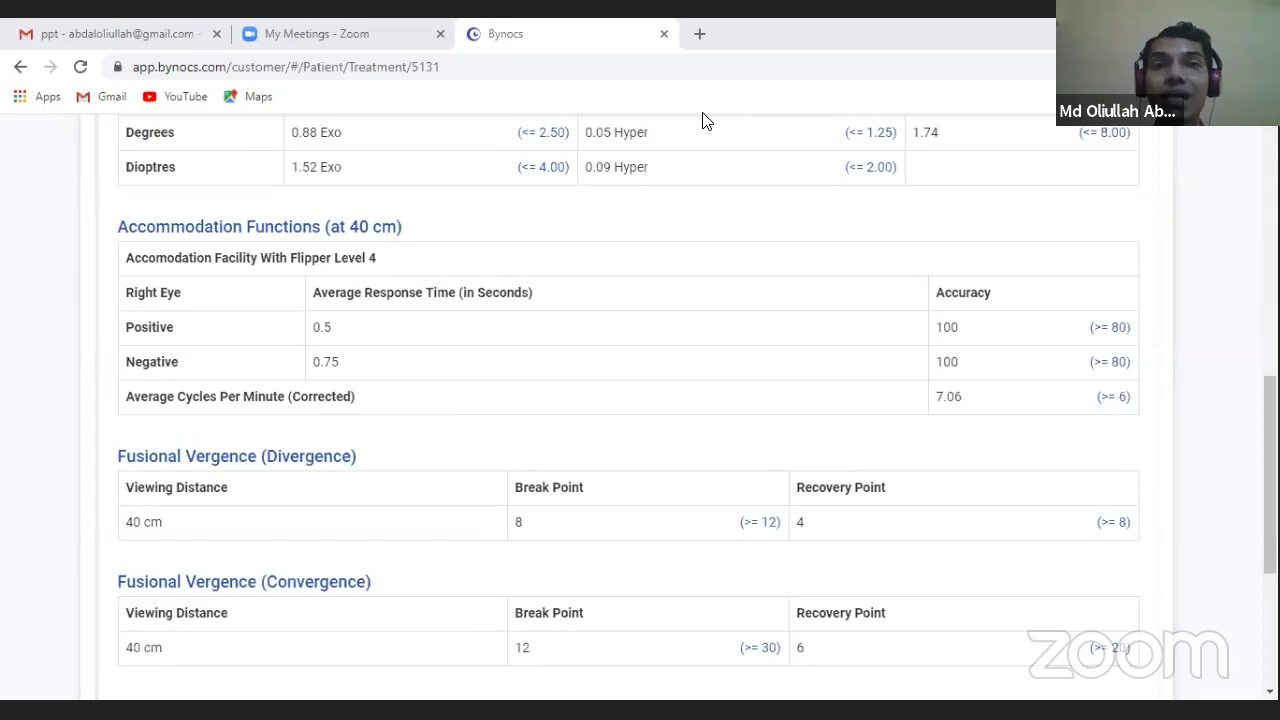
{"action": "scroll", "coordinate": [703, 120], "scroll_direction": "up", "scroll_amount": 3}
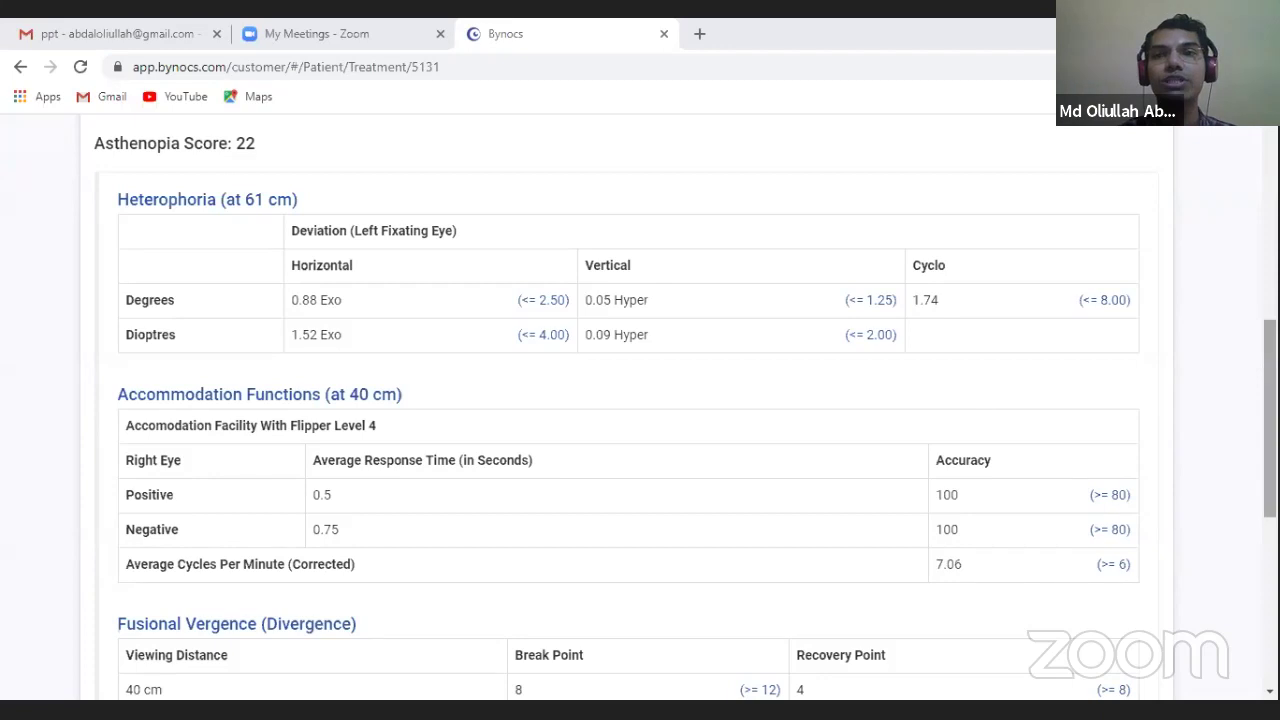
{"action": "scroll", "coordinate": [685, 406], "scroll_direction": "up", "scroll_amount": 1}
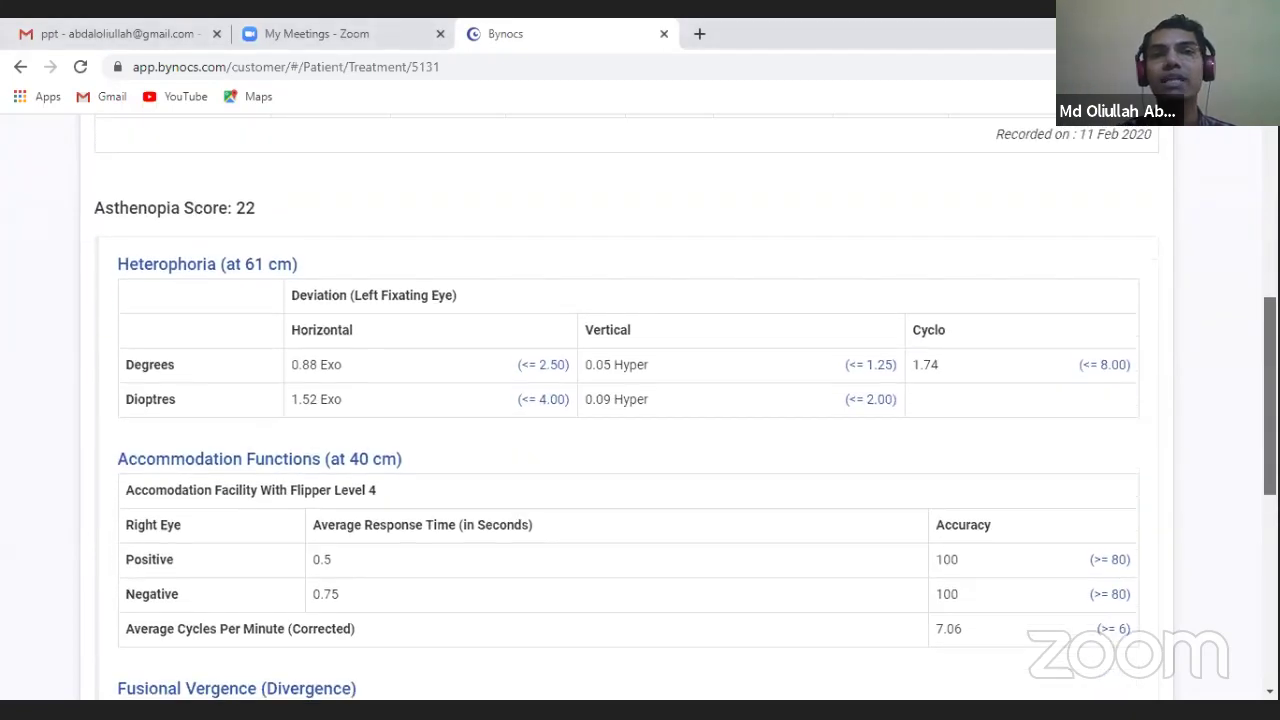
{"action": "scroll", "coordinate": [640, 400], "scroll_direction": "down", "scroll_amount": 1}
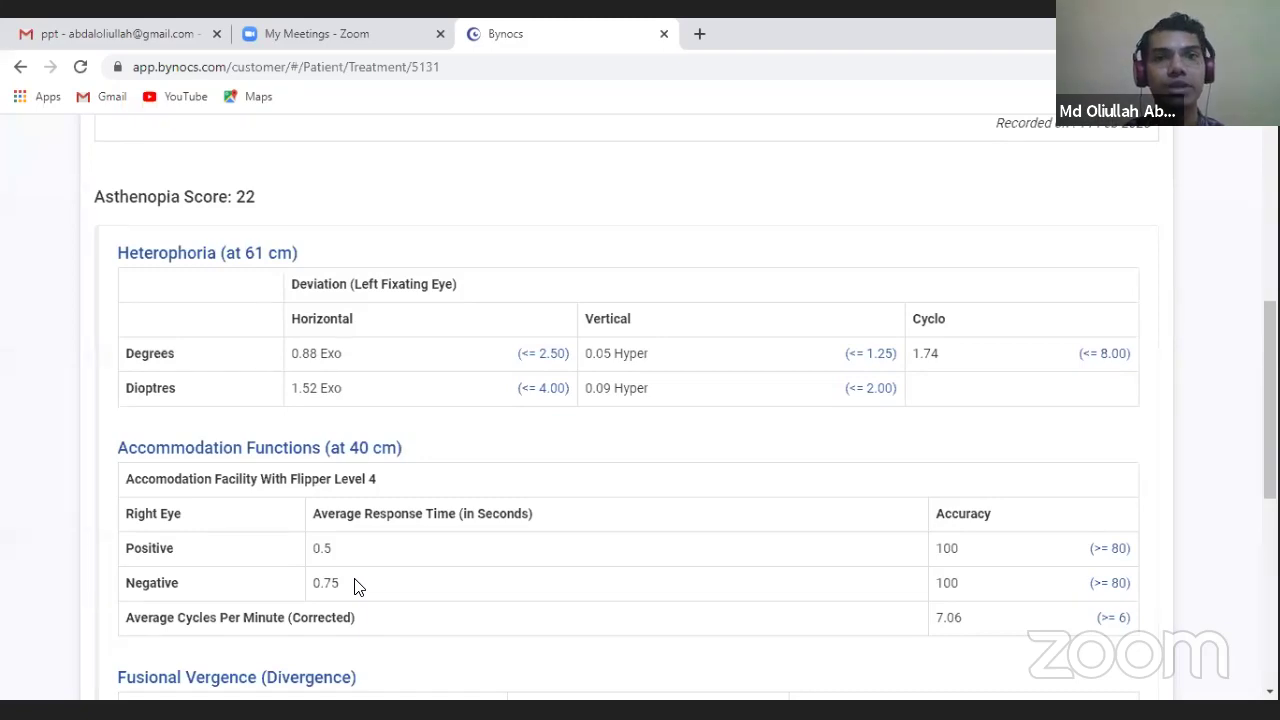
{"action": "scroll", "coordinate": [355, 587], "scroll_direction": "down", "scroll_amount": 3}
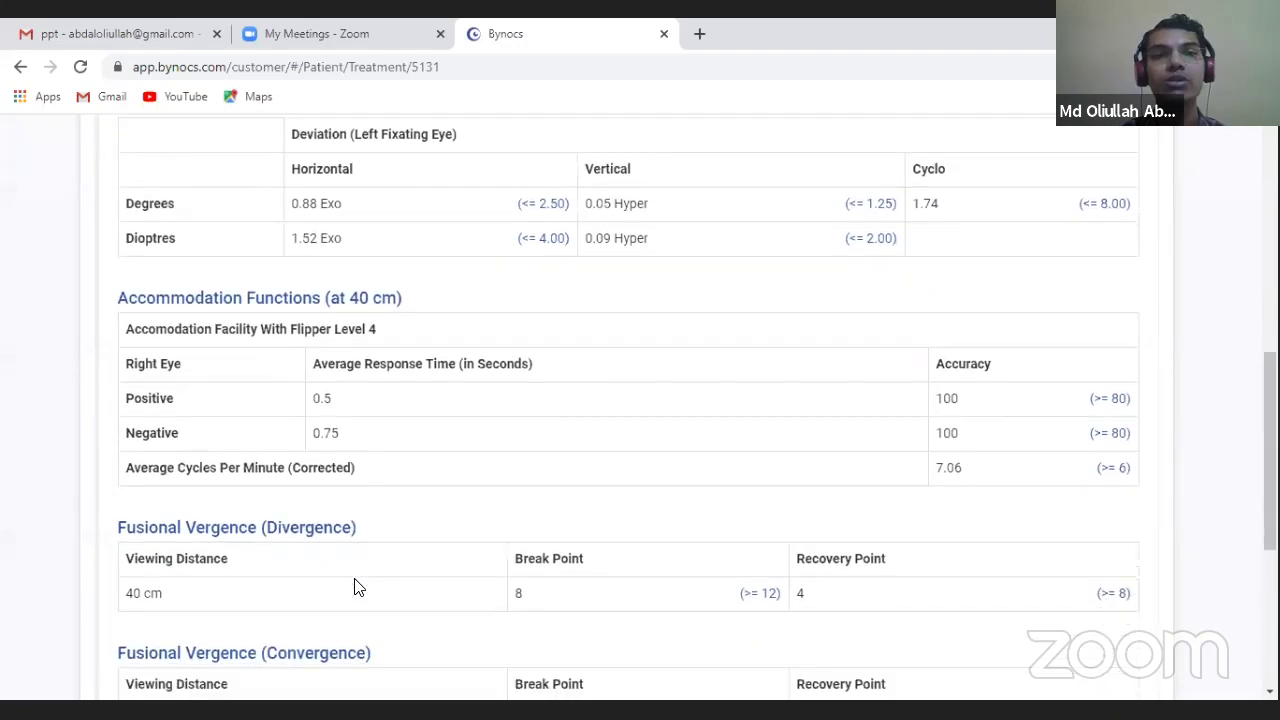
{"action": "scroll", "coordinate": [355, 587], "scroll_direction": "up", "scroll_amount": 1}
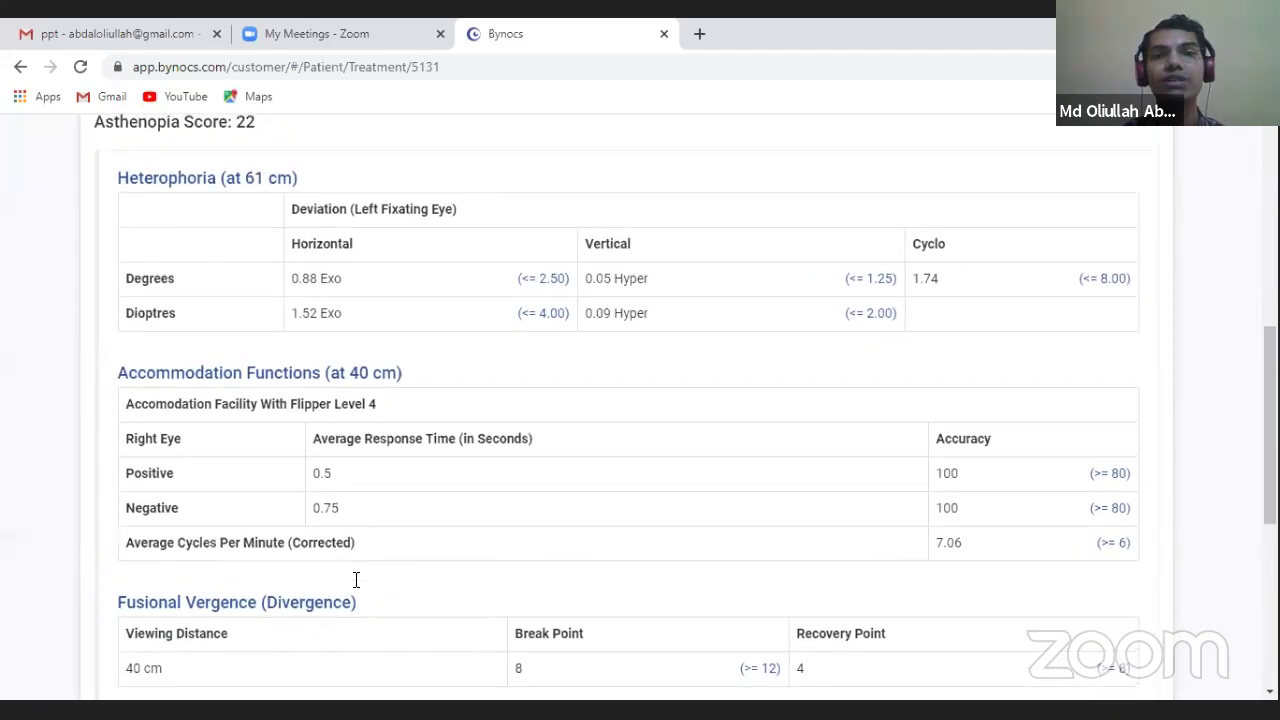
{"action": "scroll", "coordinate": [355, 587], "scroll_direction": "down", "scroll_amount": 1}
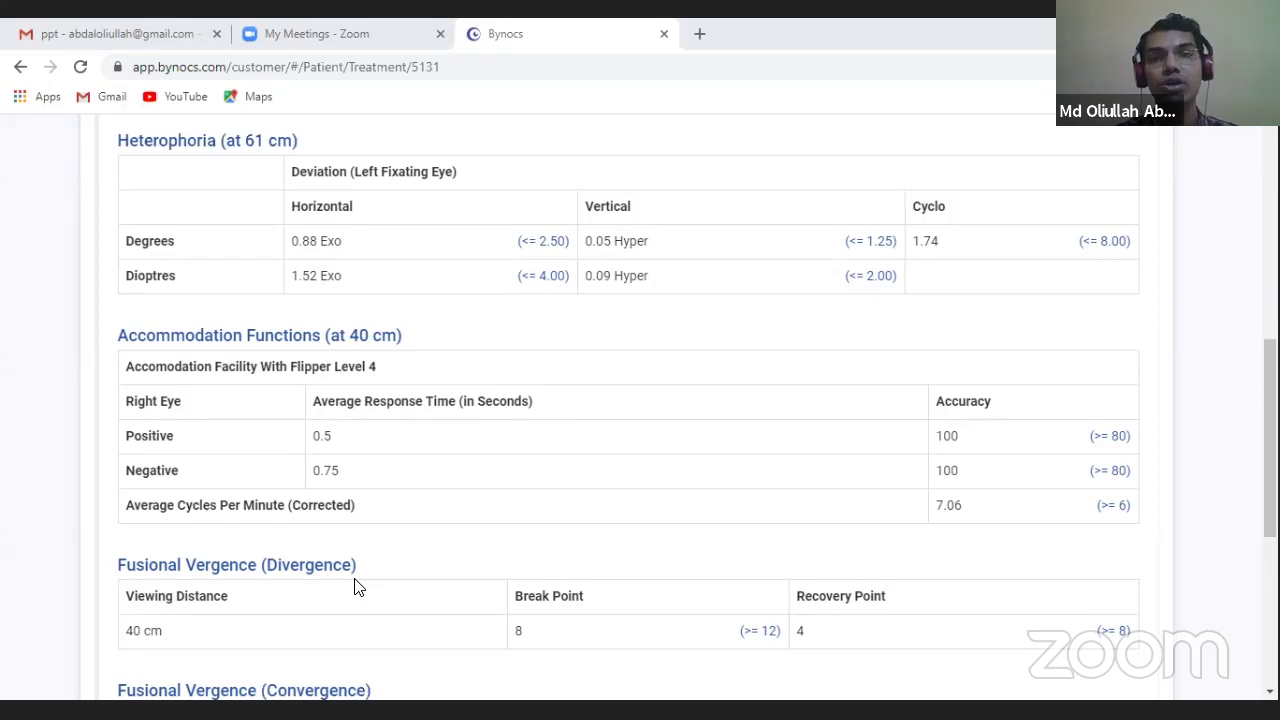
{"action": "scroll", "coordinate": [868, 393], "scroll_direction": "down", "scroll_amount": 2}
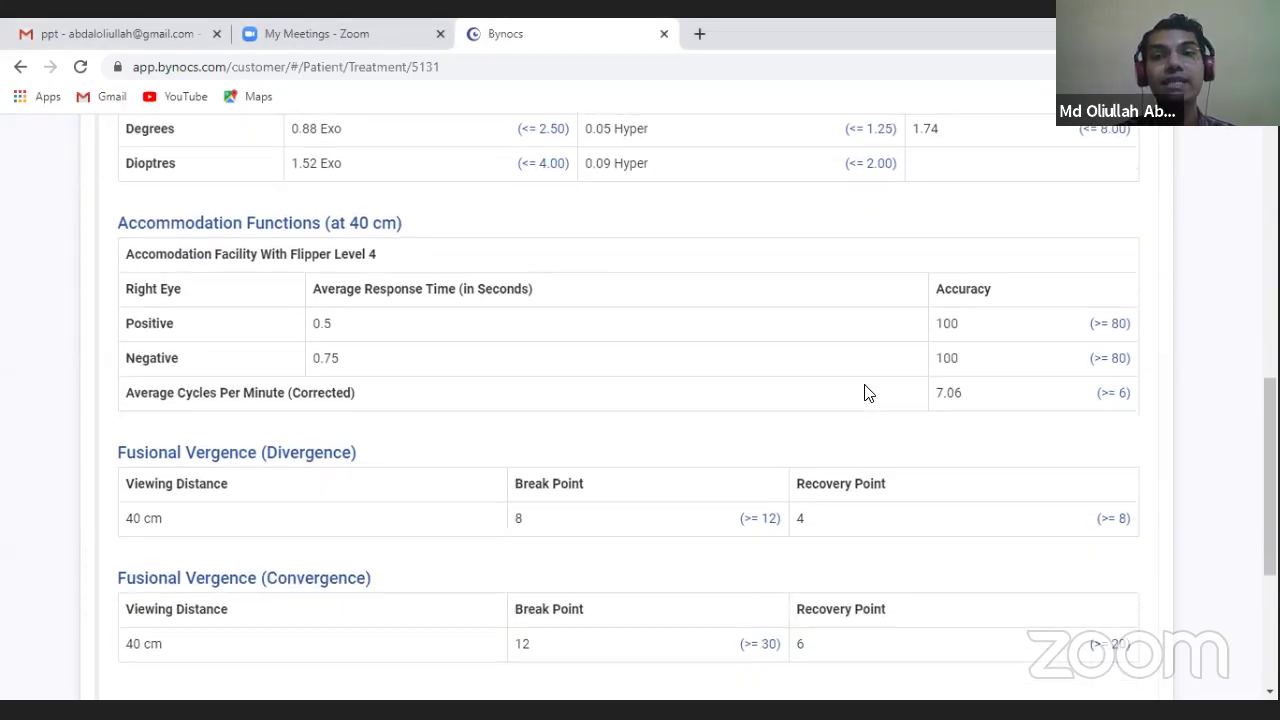
{"action": "scroll", "coordinate": [868, 393], "scroll_direction": "down", "scroll_amount": 1}
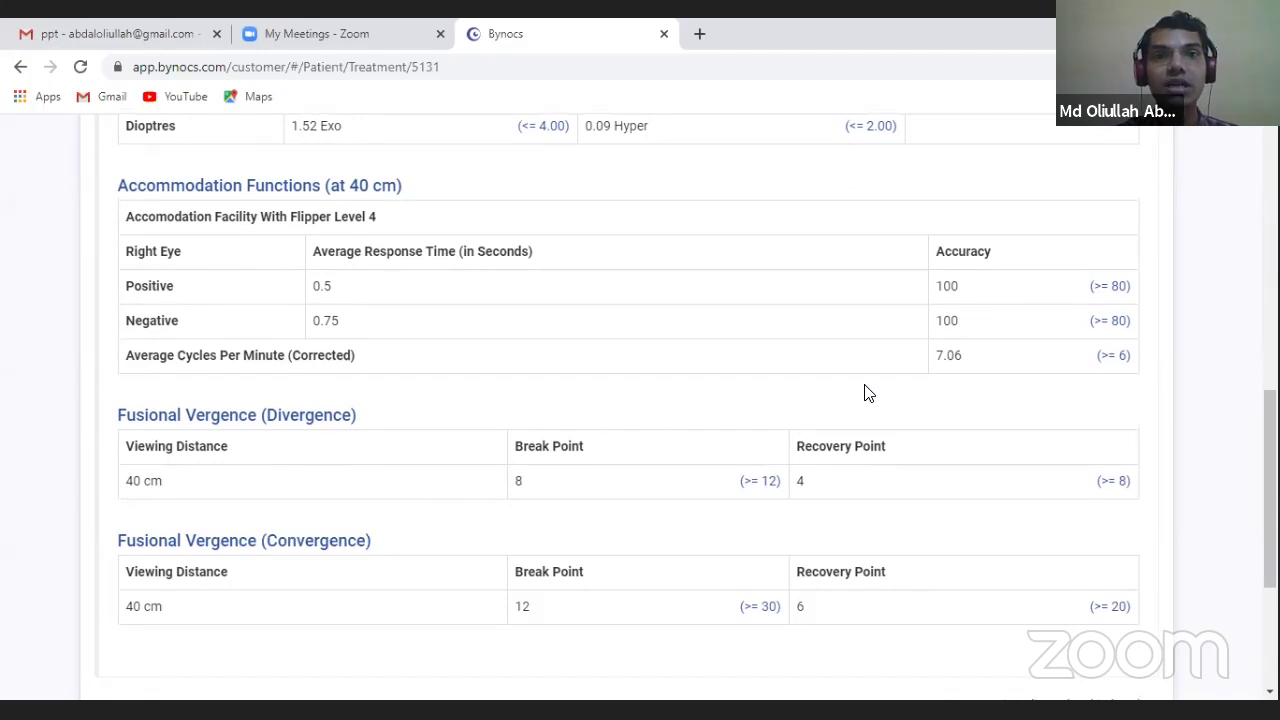
{"action": "scroll", "coordinate": [868, 393], "scroll_direction": "down", "scroll_amount": 1}
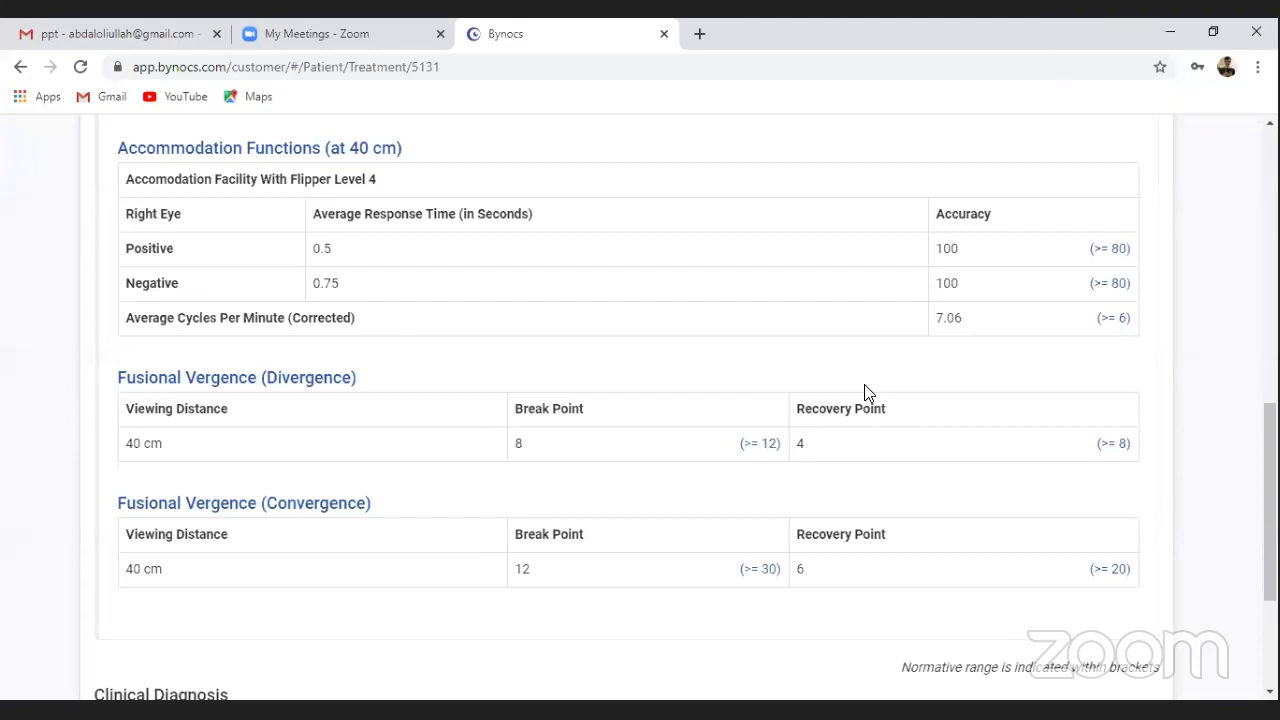
{"action": "scroll", "coordinate": [866, 392], "scroll_direction": "up", "scroll_amount": 5}
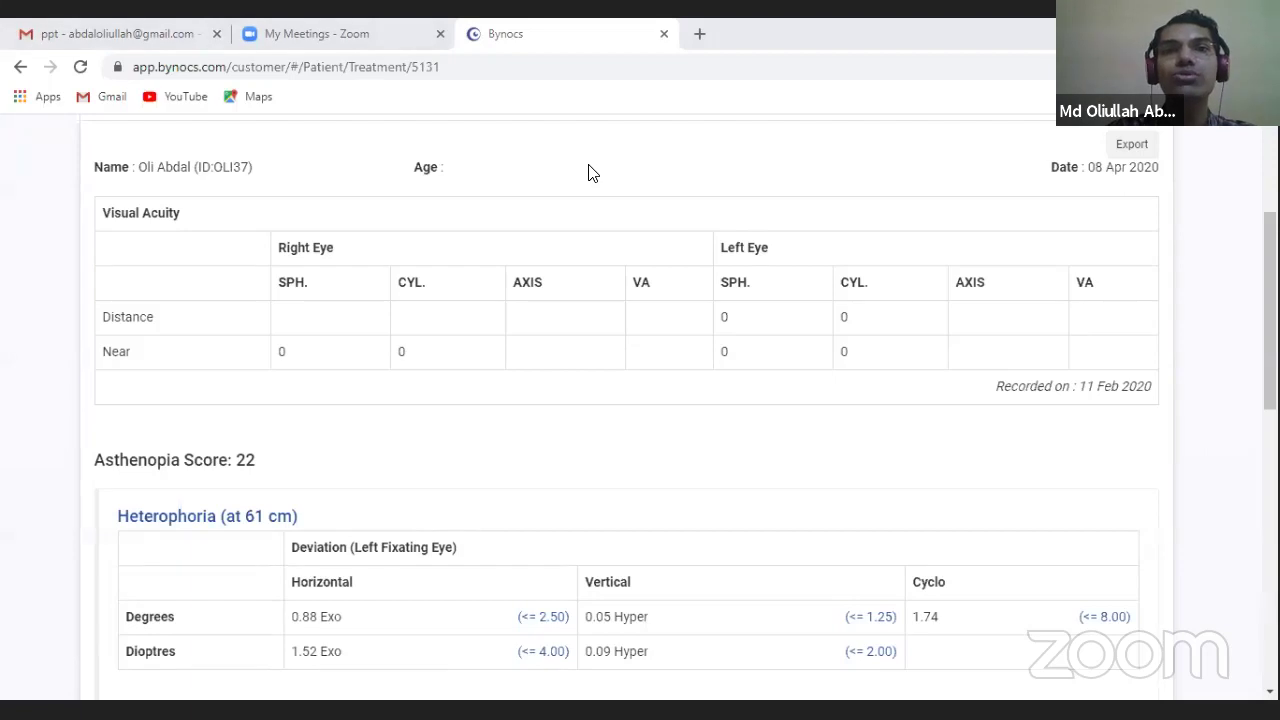
- Return to the top of the patient page and show the Therapy tab, with balance licenses at 116
{"action": "scroll", "coordinate": [588, 172], "scroll_direction": "up", "scroll_amount": 3}
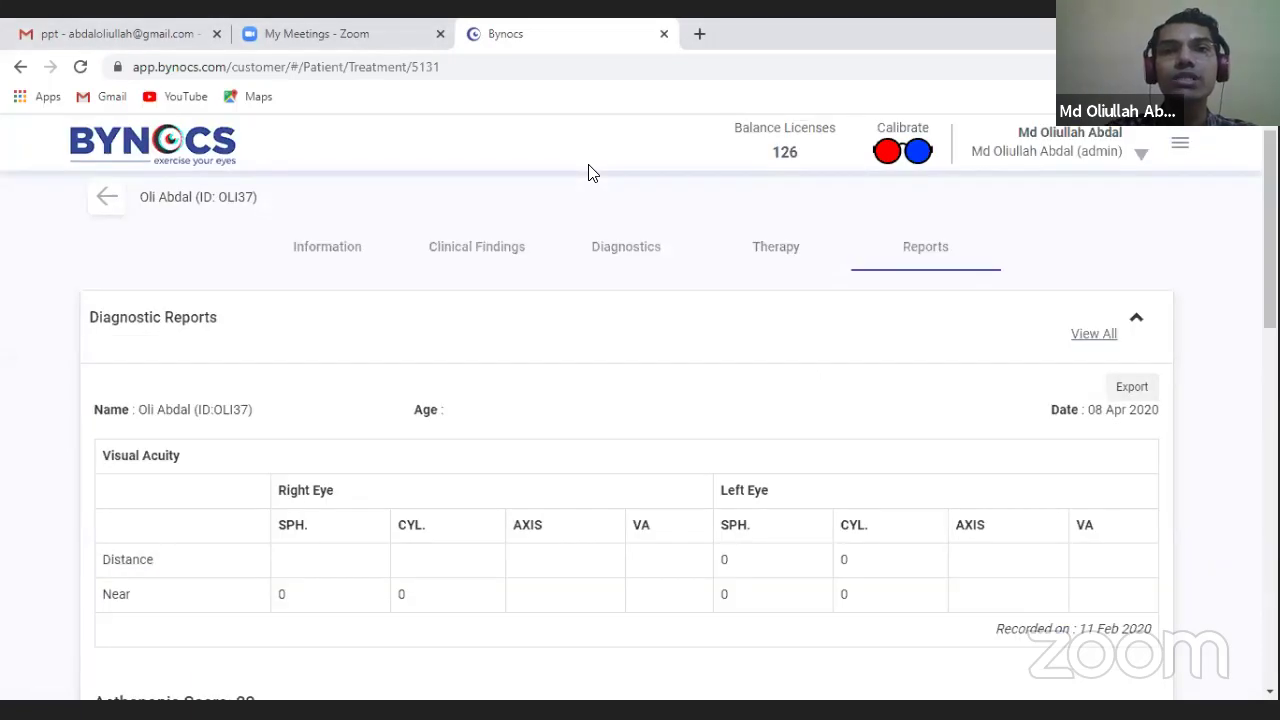
{"action": "key", "text": "Left"}
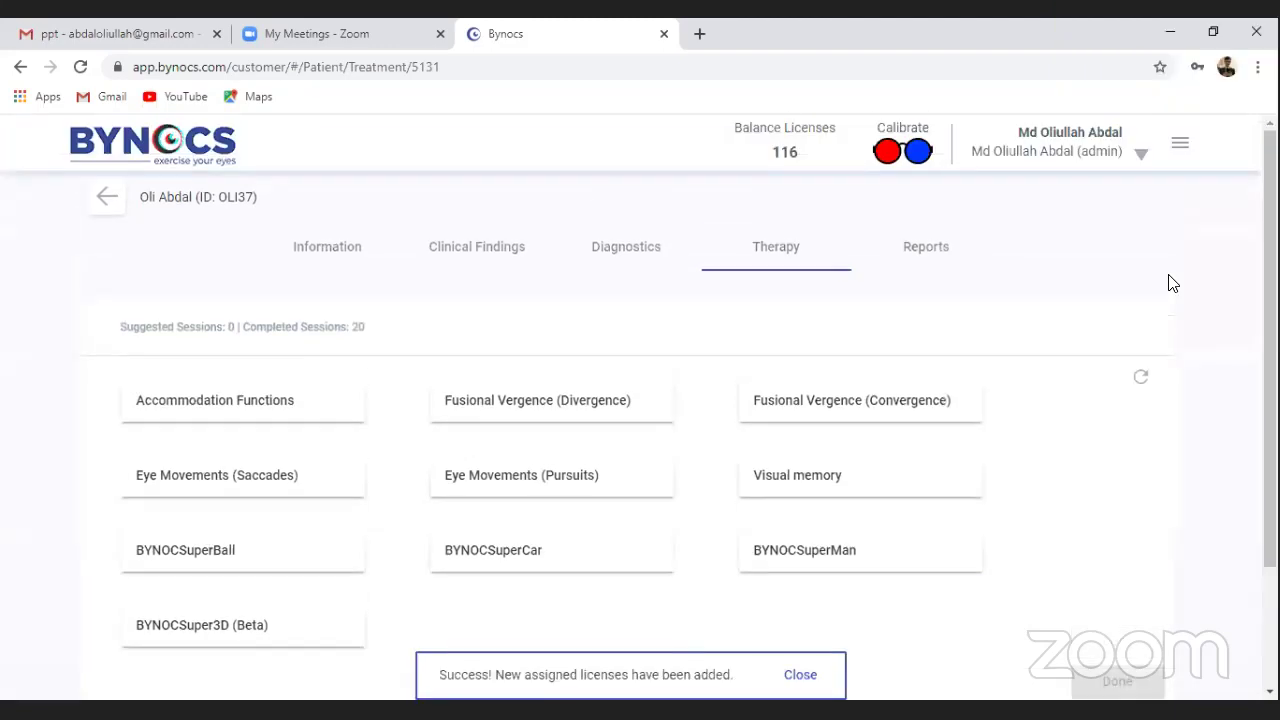
- Enter 10 in Assign New Licenses and submit them to the patient
{"action": "scroll", "coordinate": [1172, 283], "scroll_direction": "down", "scroll_amount": 2}
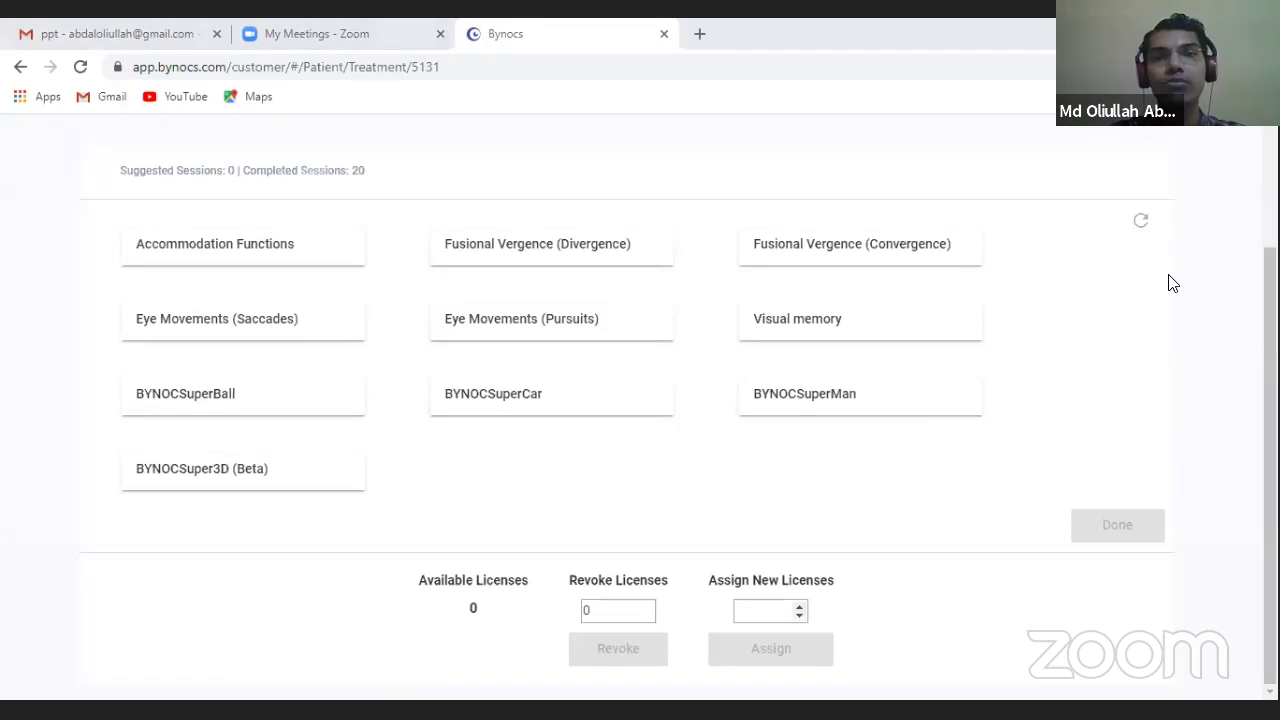
{"action": "type", "text": "10"}
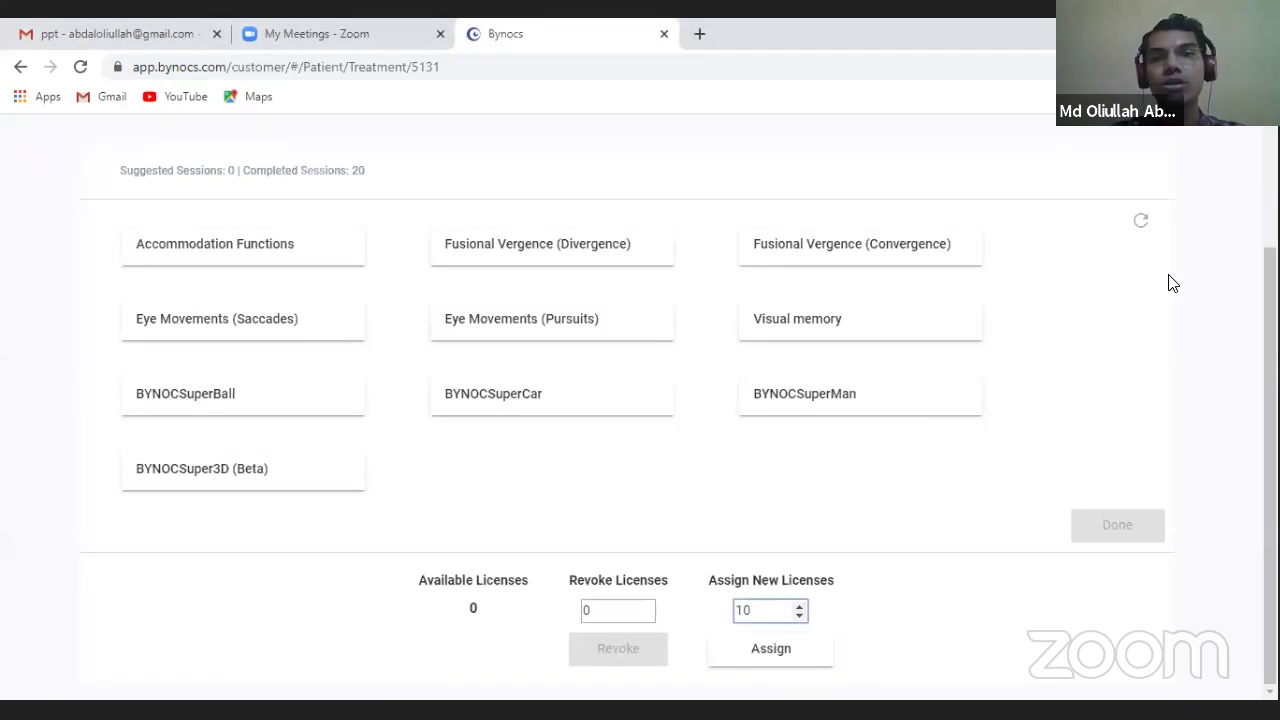
{"action": "key", "text": "Return"}
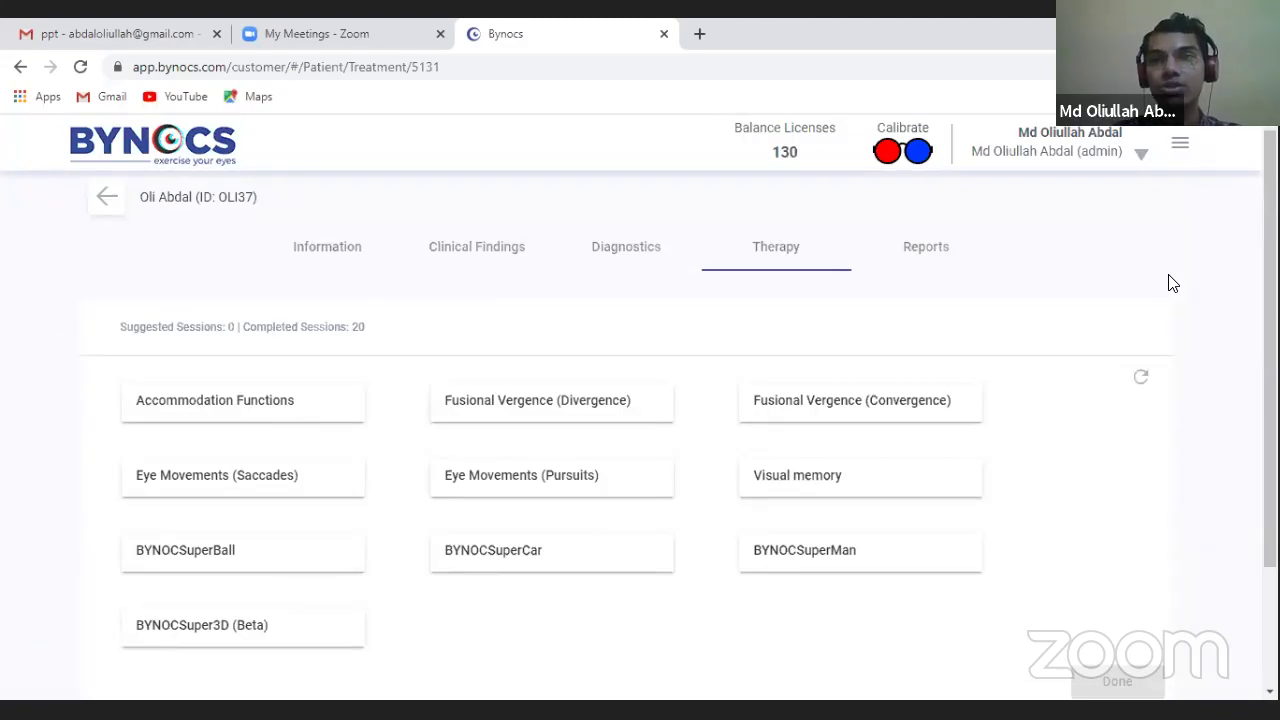
- List all the patient's therapeutic reports, from 02 Apr 2020 back to 01 Mar 2020
{"action": "key", "text": "Return"}
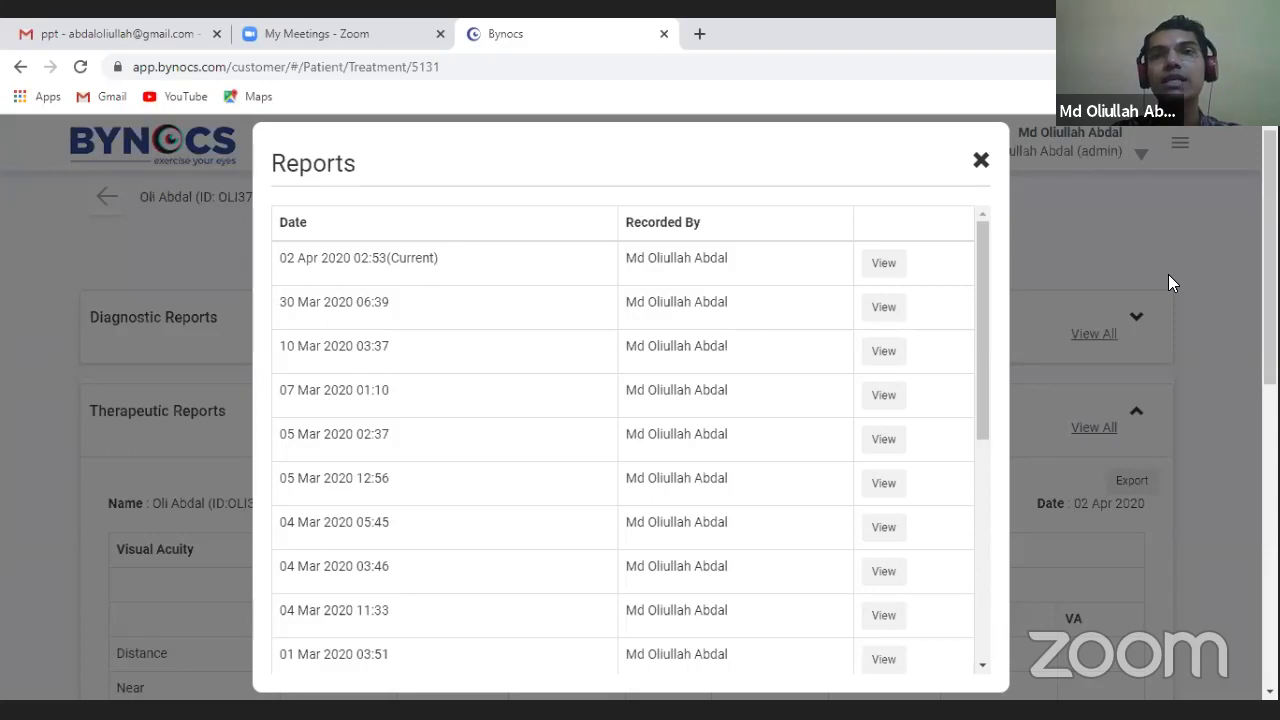
- View the 04 Mar 2020 therapeutic report and scroll through its not-completed activities
{"action": "left_click", "coordinate": [1168, 274]}
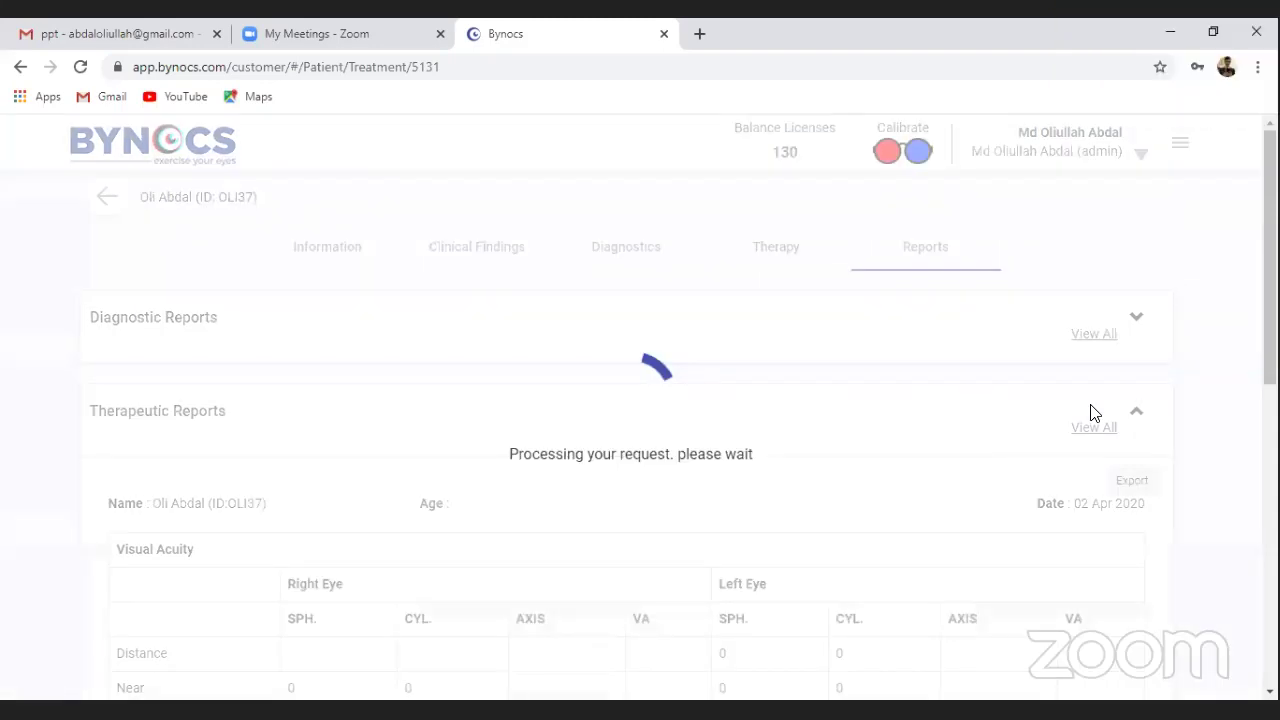
{"action": "scroll", "coordinate": [1093, 413], "scroll_direction": "down", "scroll_amount": 6}
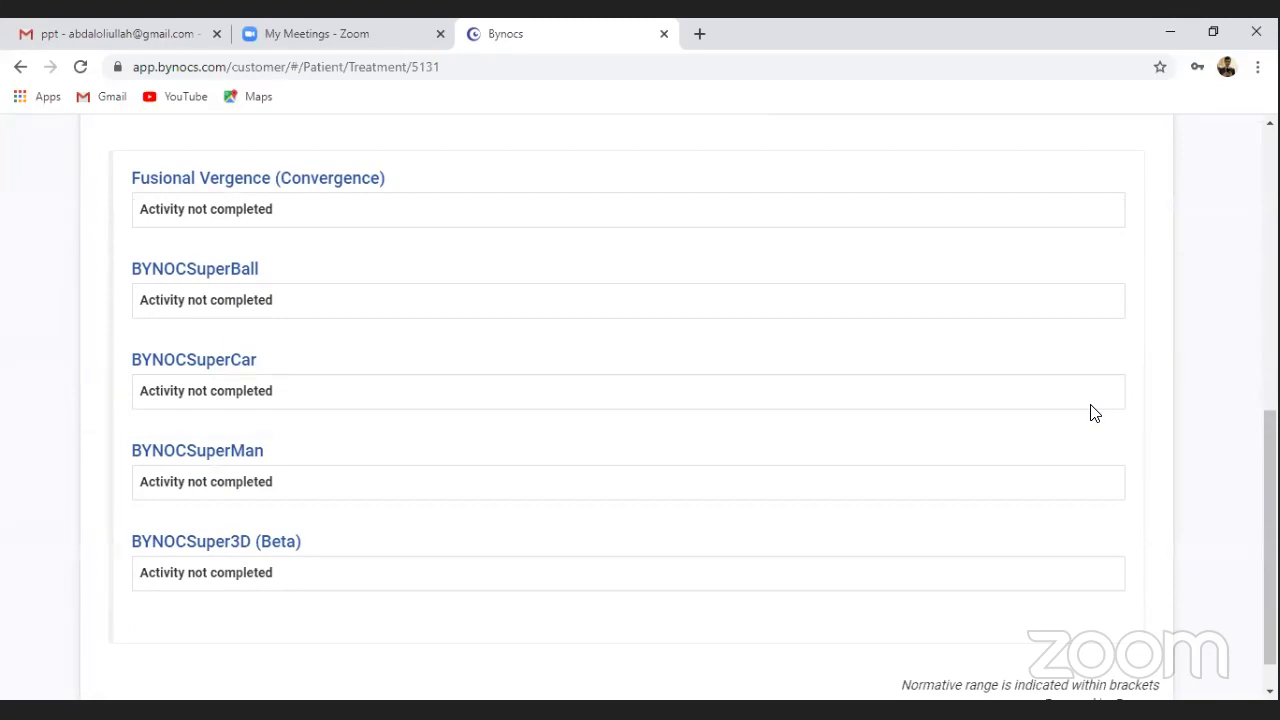
{"action": "scroll", "coordinate": [677, 417], "scroll_direction": "up", "scroll_amount": 4}
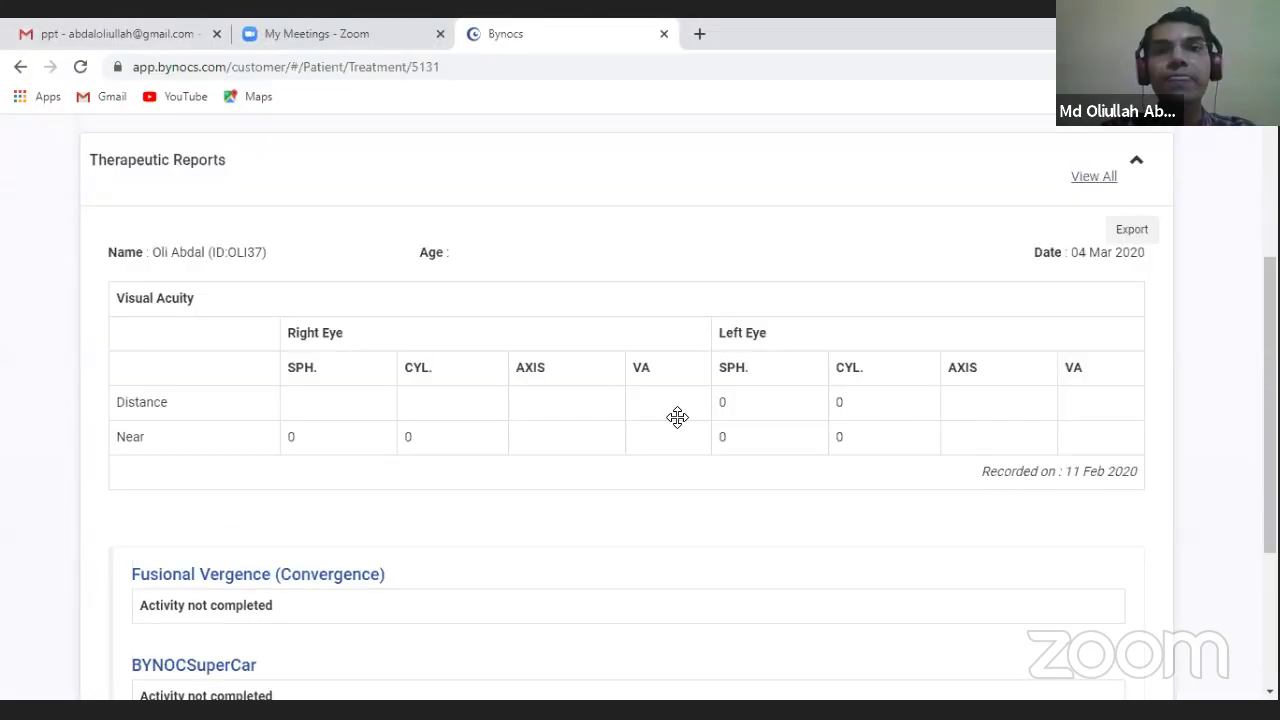